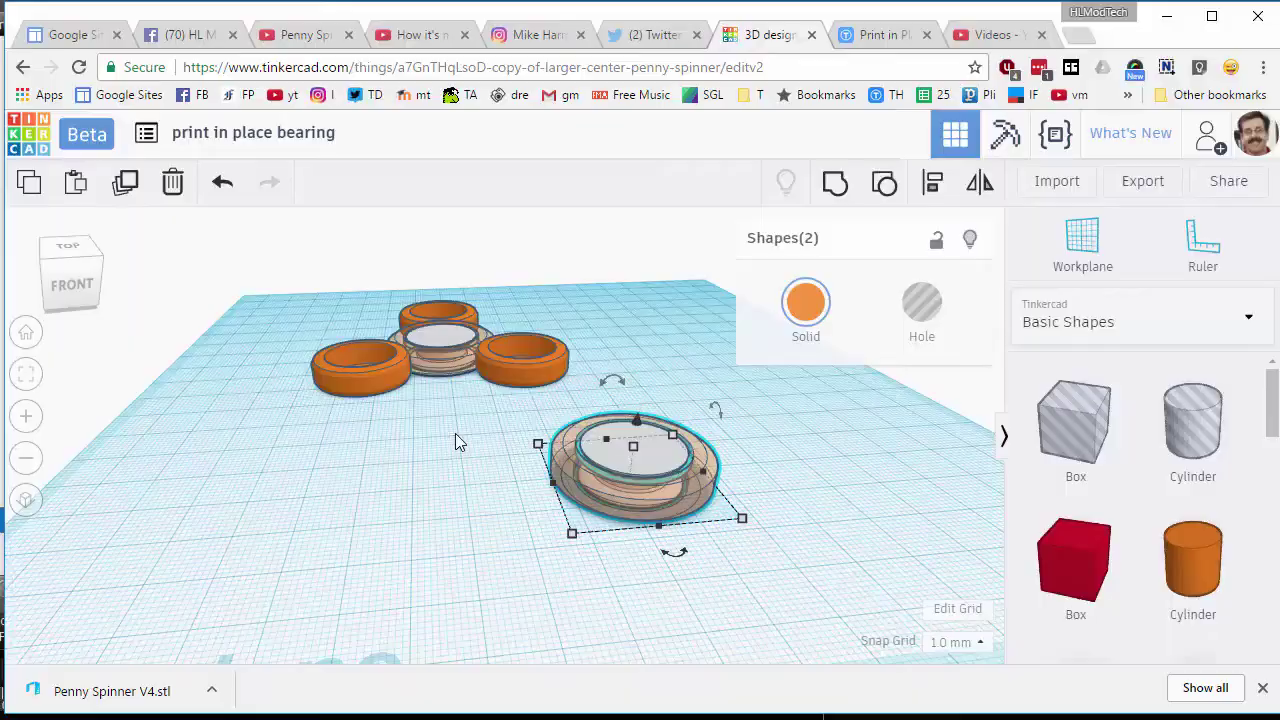
Step: Examine the translucent print-in-place bearing and the three-ring spinner from several angles
{"action": "right_click_drag", "start_coordinate": [537, 412], "coordinate": [435, 340]}
{"action": "scroll", "coordinate": [456, 369], "scroll_direction": "up", "scroll_amount": 3}
{"action": "scroll", "coordinate": [435, 340], "scroll_direction": "down", "scroll_amount": 2}
{"action": "scroll", "coordinate": [430, 318], "scroll_direction": "down", "scroll_amount": 3}
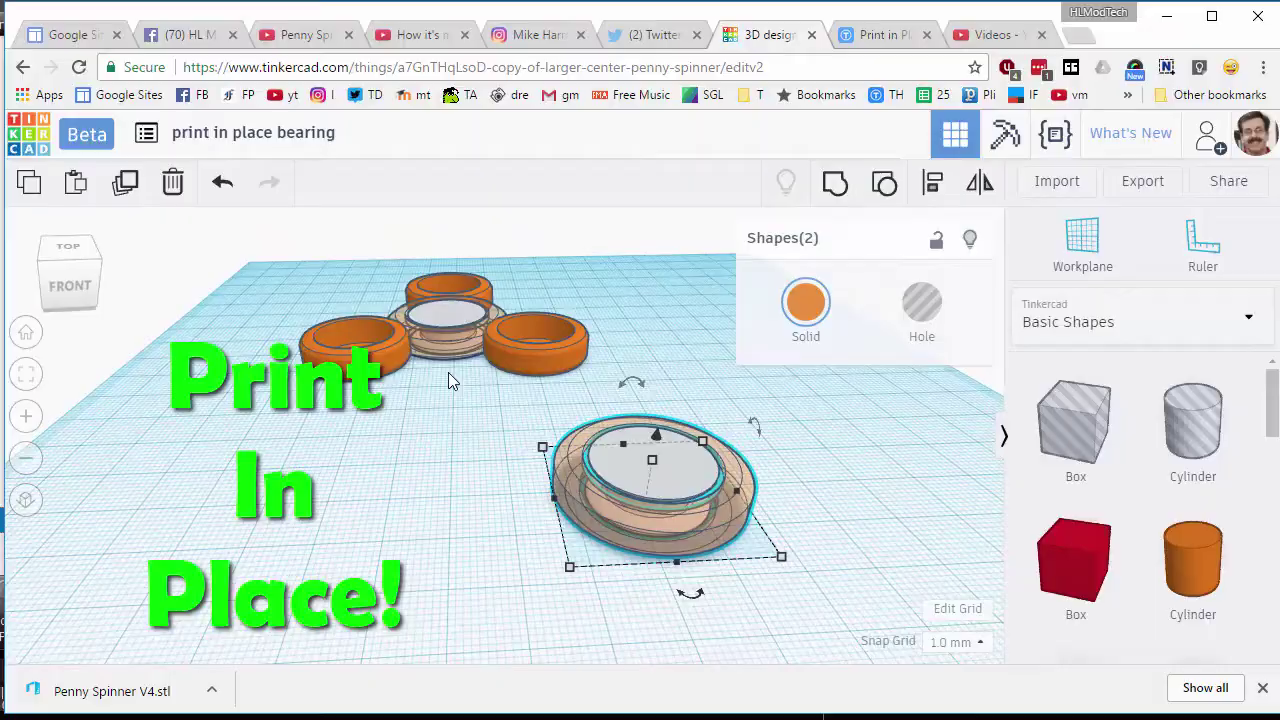
{"action": "left_click", "coordinate": [451, 443]}
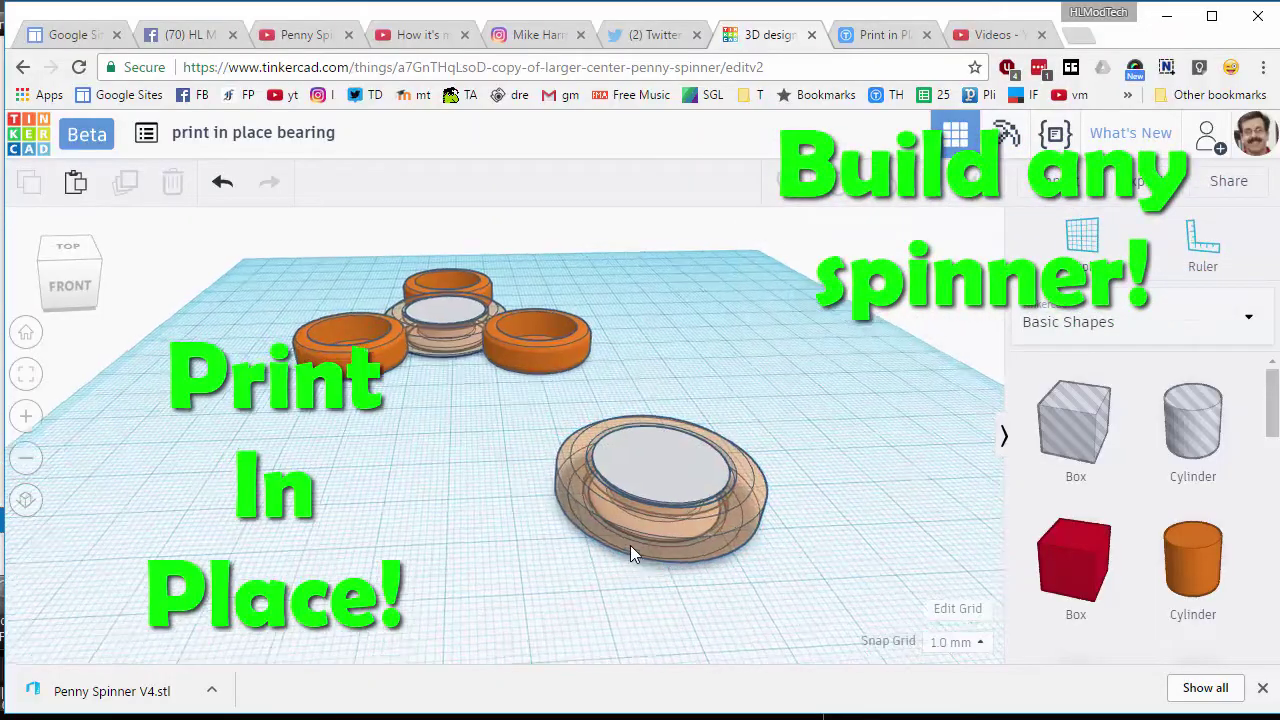
{"action": "right_click_drag", "start_coordinate": [631, 549], "coordinate": [571, 542]}
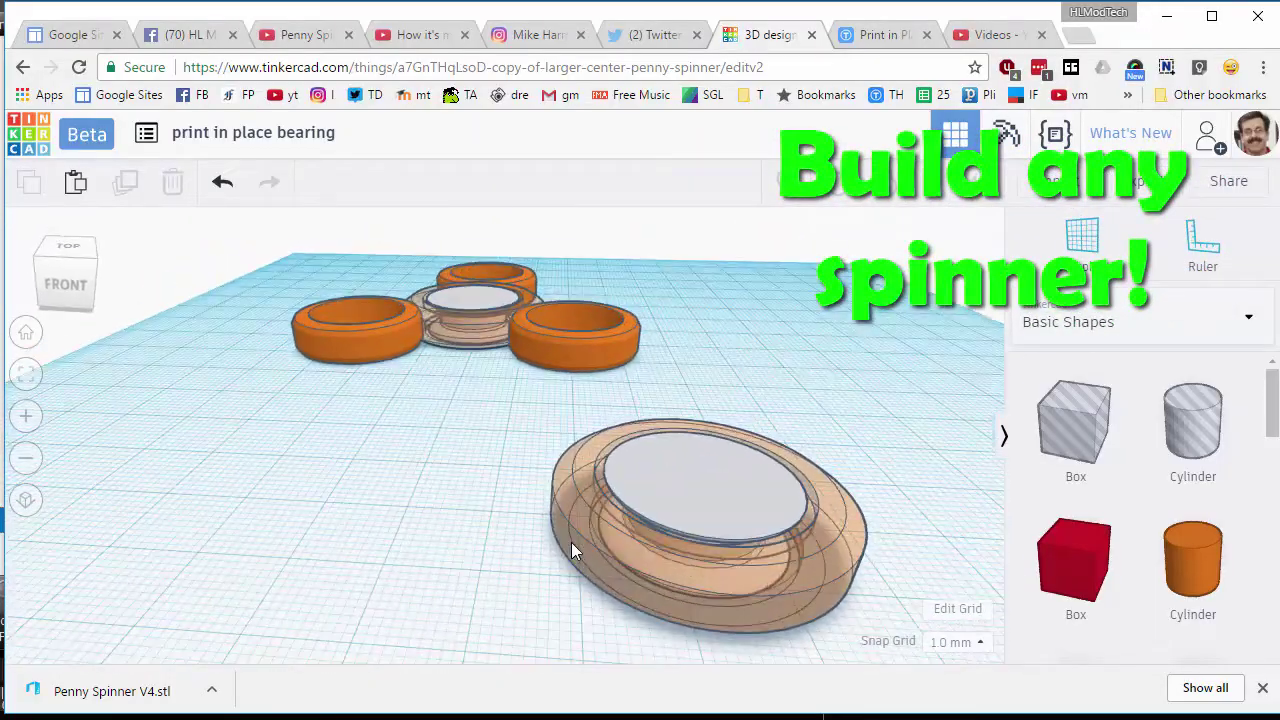
{"action": "right_click_drag", "start_coordinate": [595, 390], "coordinate": [658, 522]}
Step: Ungroup the bearing's inner spool into its component shapes and inspect them up close
{"action": "left_click", "coordinate": [655, 497]}
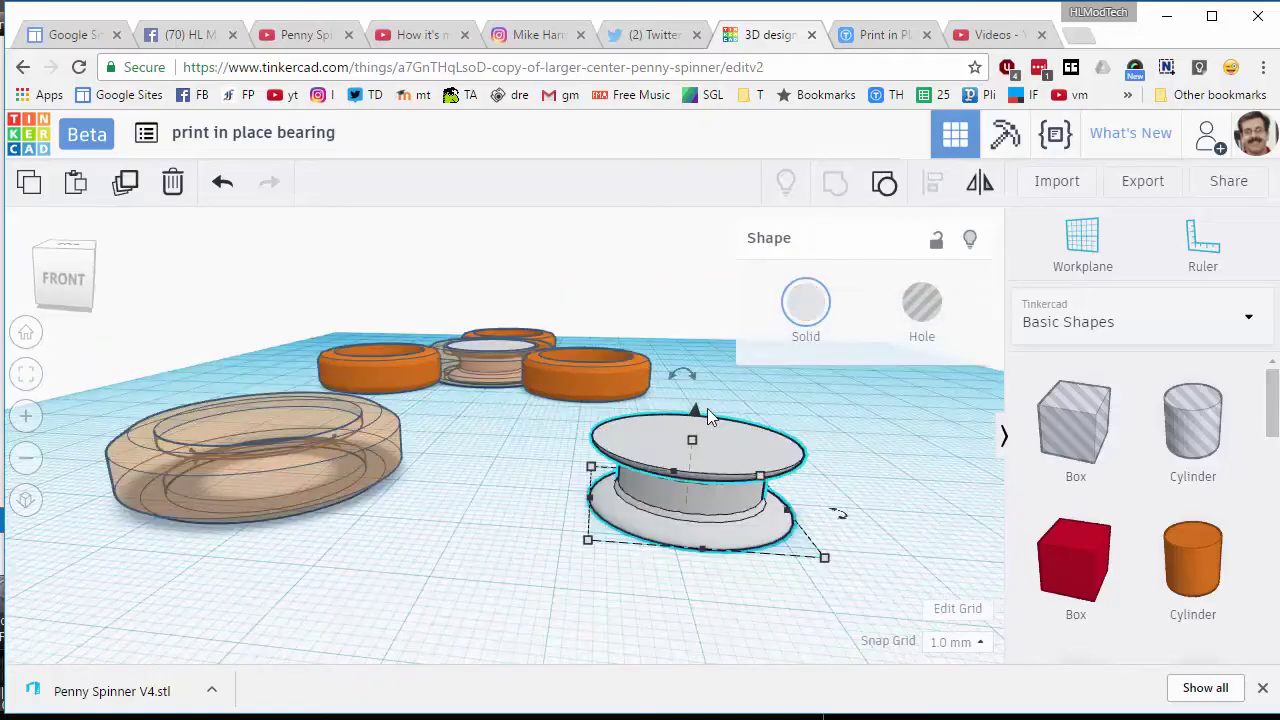
{"action": "left_click", "coordinate": [884, 182]}
{"action": "left_click", "coordinate": [665, 563]}
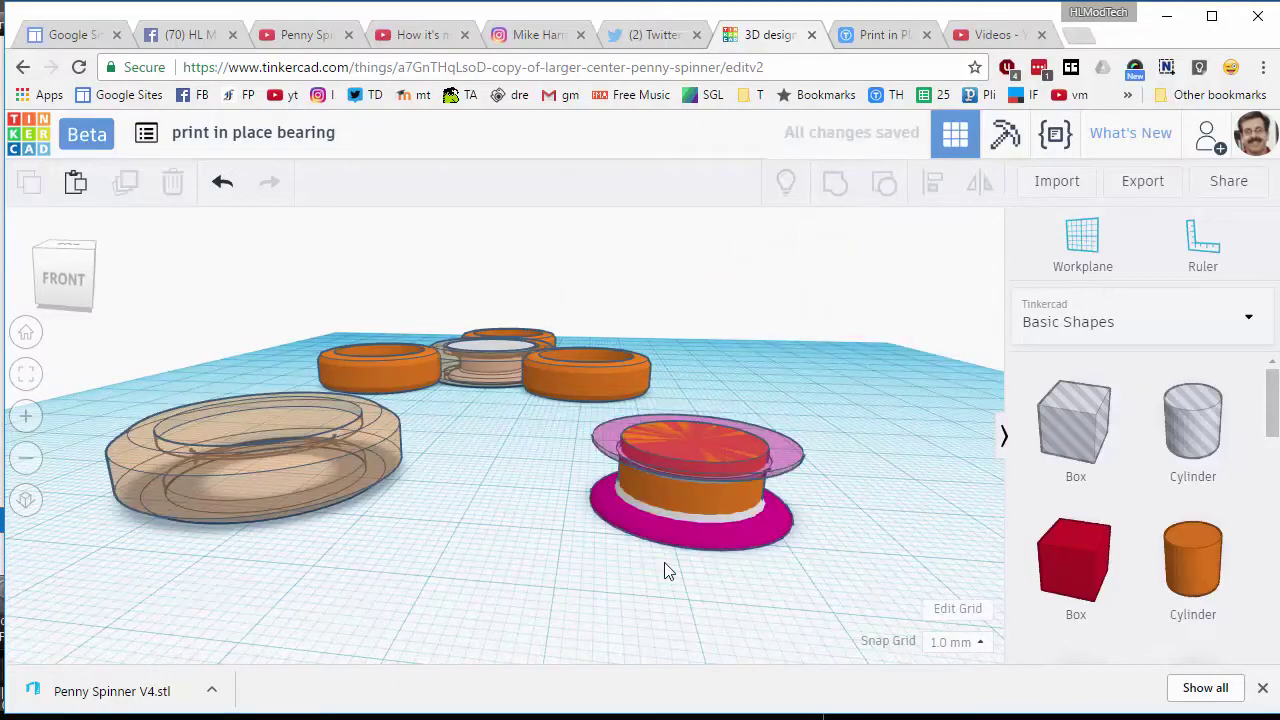
{"action": "scroll", "coordinate": [640, 565], "scroll_direction": "up", "scroll_amount": 3}
{"action": "scroll", "coordinate": [708, 566], "scroll_direction": "down", "scroll_amount": 3}
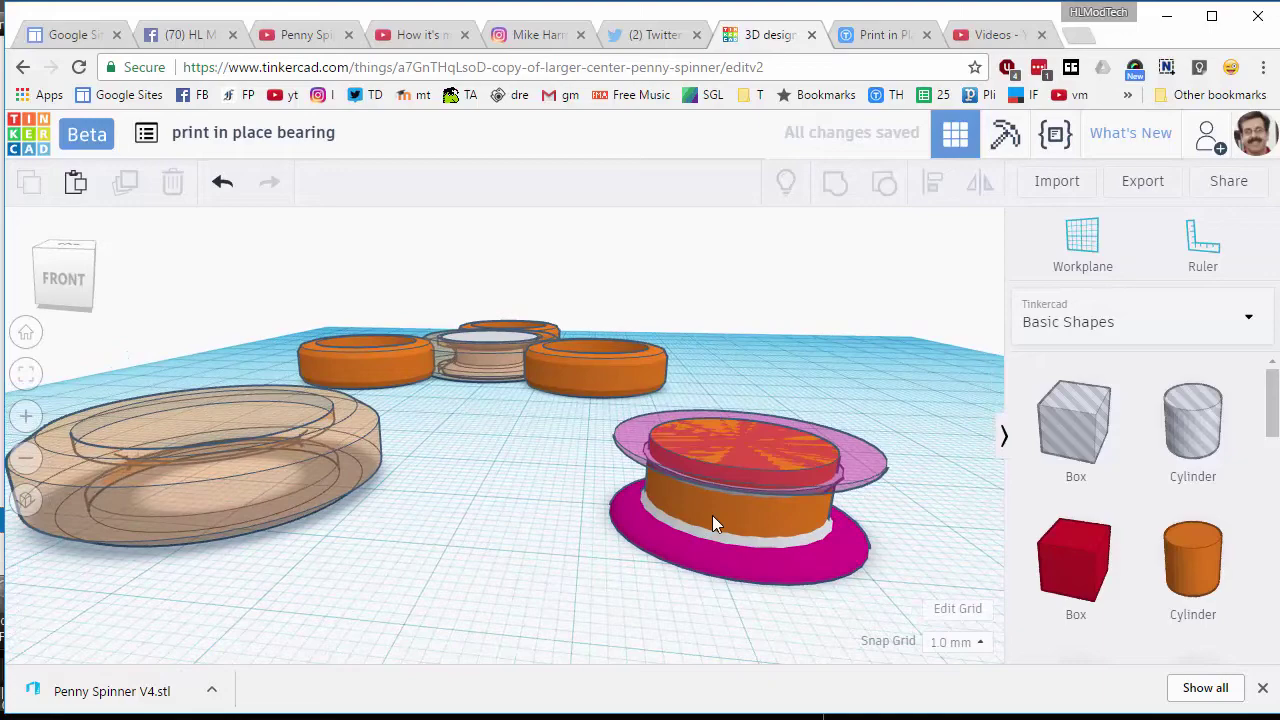
{"action": "scroll", "coordinate": [690, 512], "scroll_direction": "up", "scroll_amount": 2}
{"action": "scroll", "coordinate": [685, 553], "scroll_direction": "up", "scroll_amount": 2}
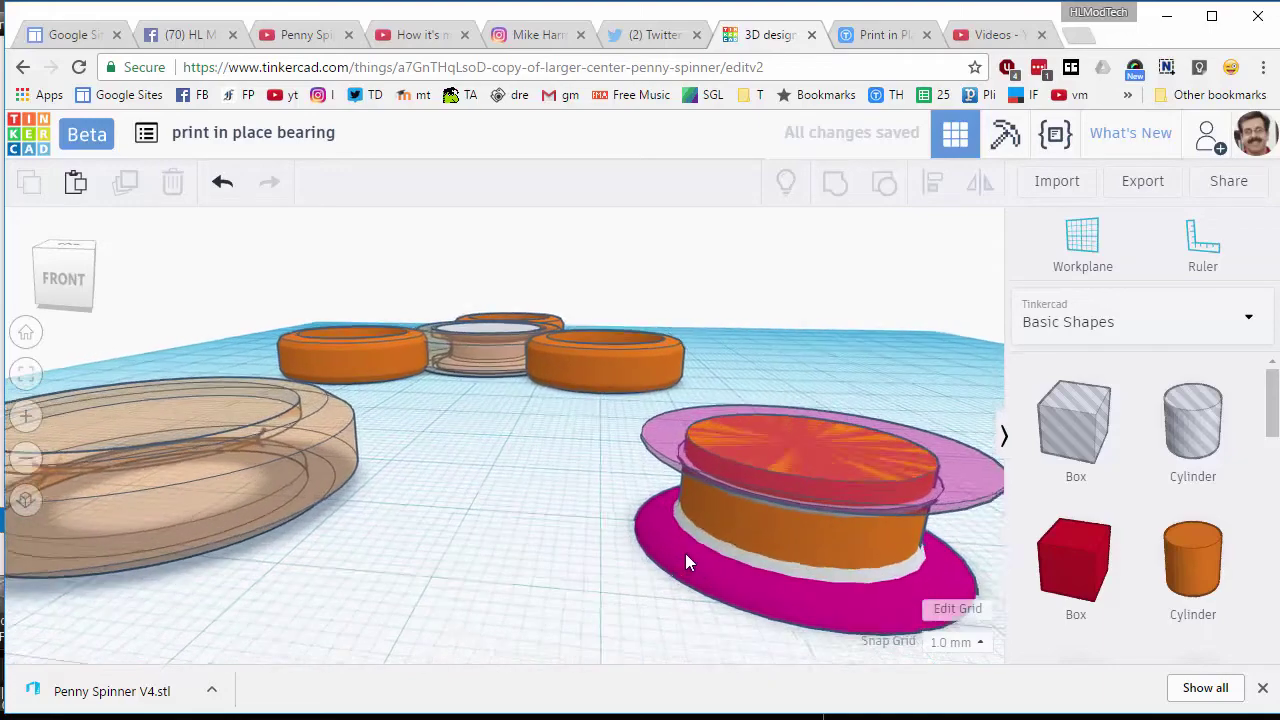
{"action": "scroll", "coordinate": [711, 554], "scroll_direction": "down", "scroll_amount": 1}
{"action": "scroll", "coordinate": [744, 558], "scroll_direction": "up", "scroll_amount": 2}
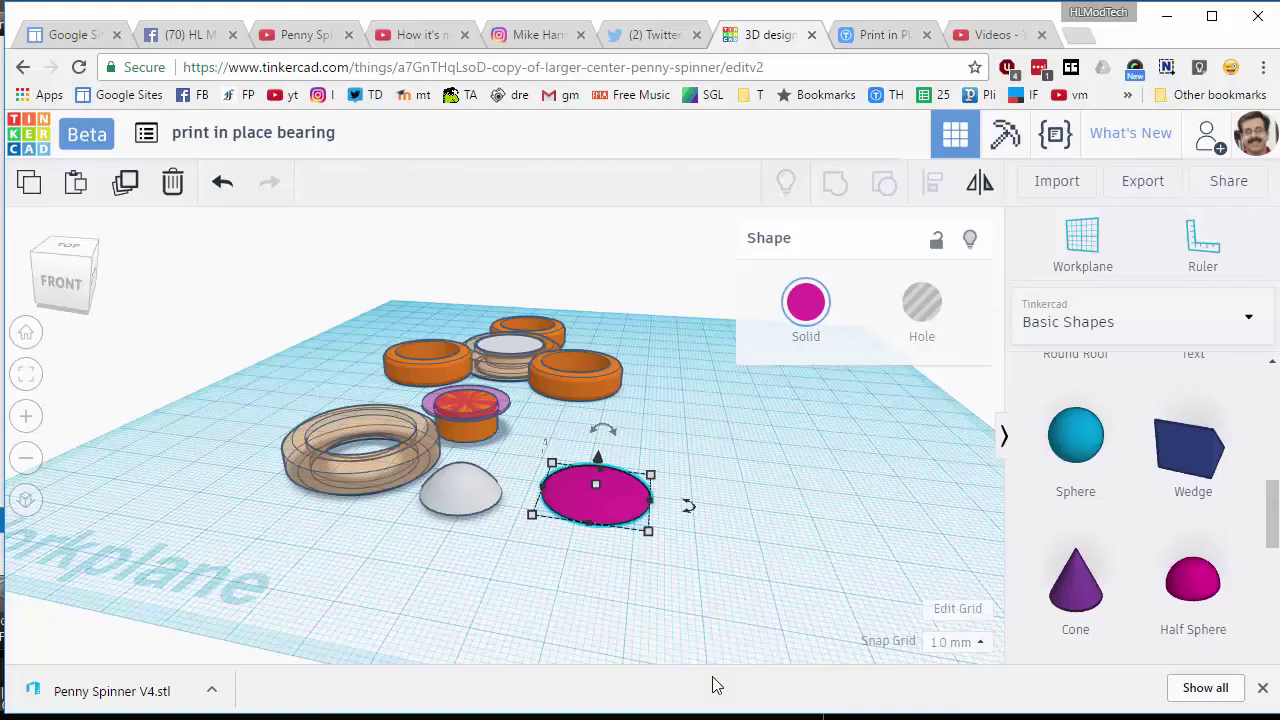
Step: Add a half sphere to the workplane beside the magenta disc and set its height to 2 mm
{"action": "left_click_drag", "start_coordinate": [1195, 590], "coordinate": [775, 545]}
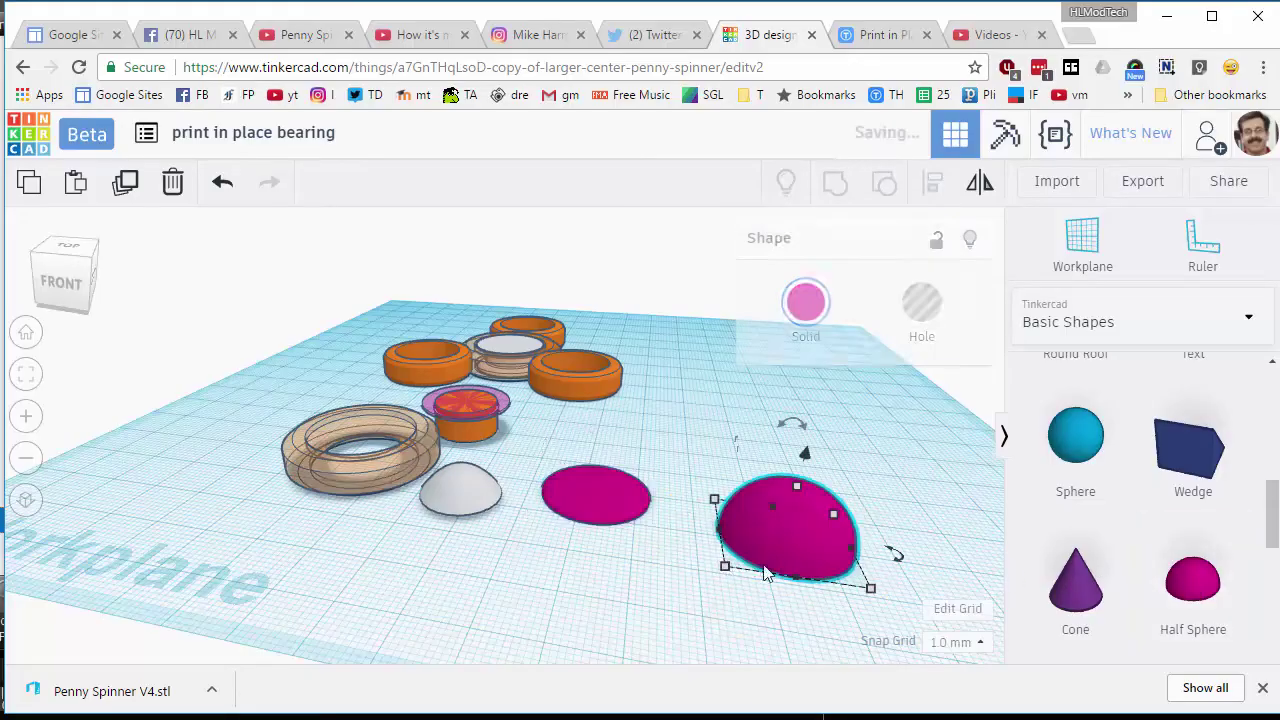
{"action": "mouse_move", "coordinate": [725, 568]}
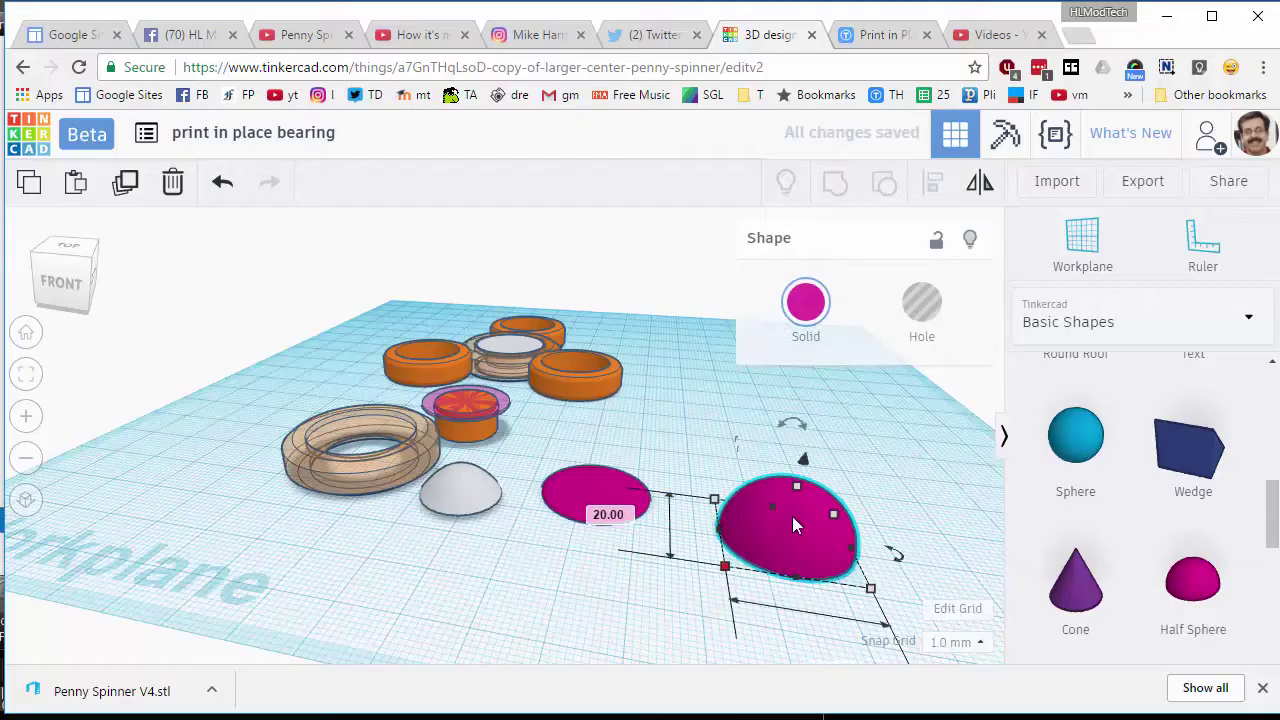
{"action": "mouse_move", "coordinate": [795, 488]}
{"action": "left_click", "coordinate": [900, 510]}
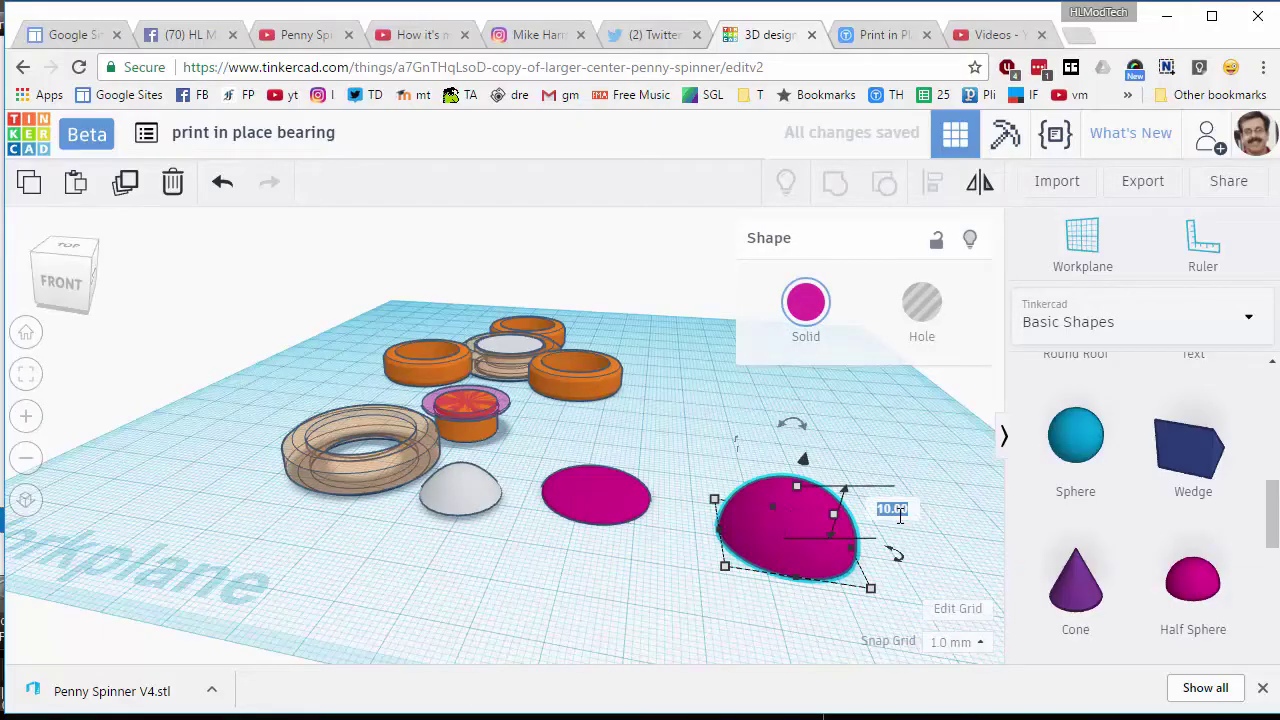
{"action": "type", "text": "2"}
{"action": "key", "text": "Return"}
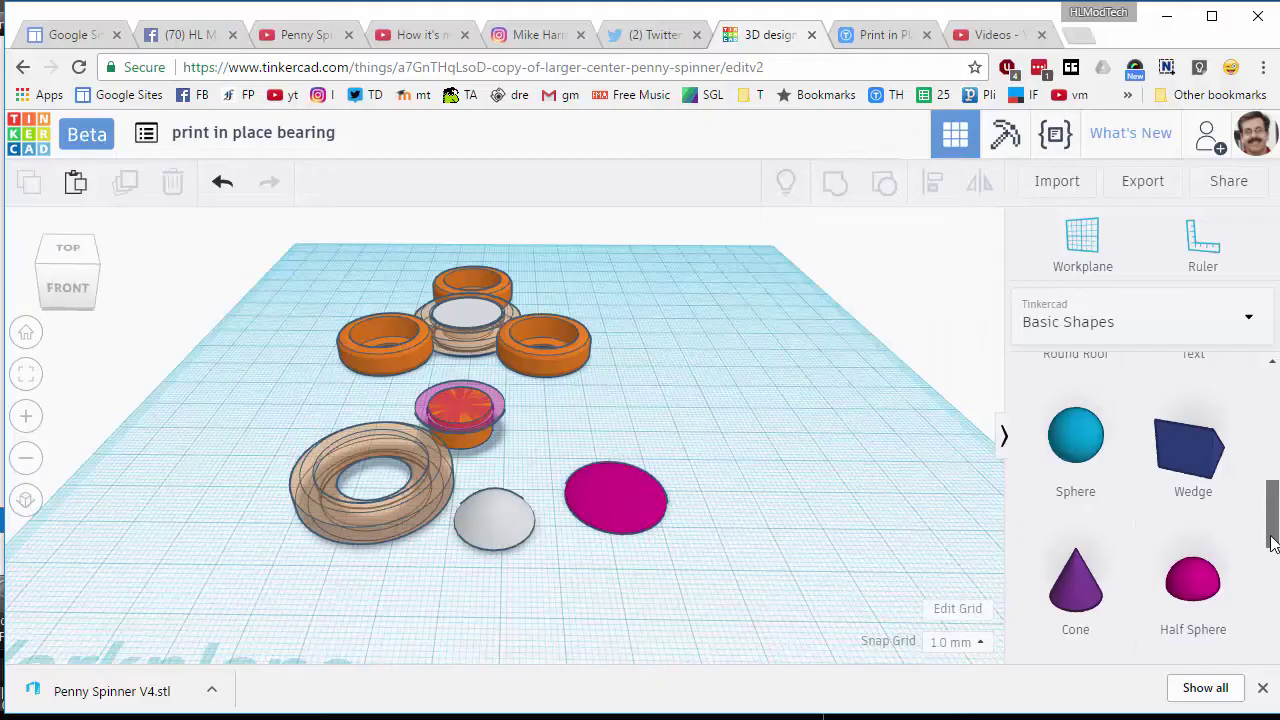
Step: Add a cylinder, shrink it to fit on the magenta disc and set its height to 7 mm
{"action": "scroll", "coordinate": [1249, 560], "scroll_direction": "up", "scroll_amount": 5}
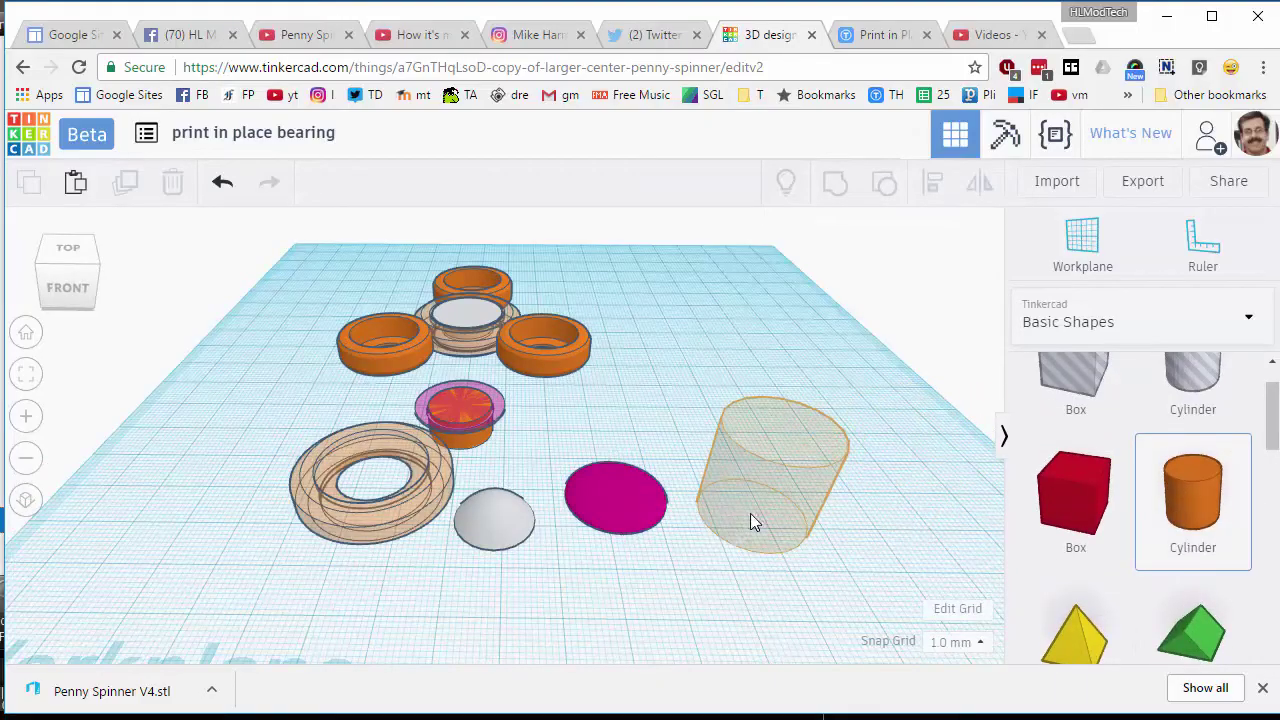
{"action": "left_click", "coordinate": [752, 518]}
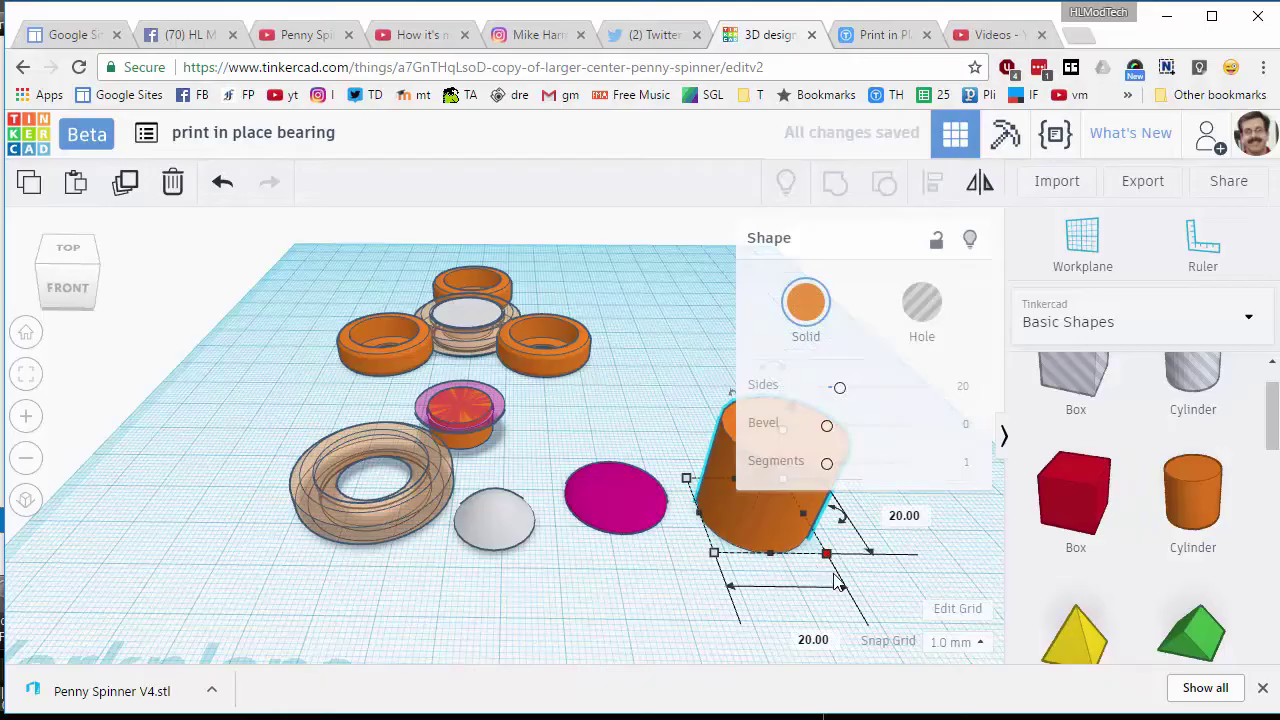
{"action": "left_click_drag", "start_coordinate": [826, 553], "coordinate": [610, 506]}
{"action": "left_click", "coordinate": [622, 443]}
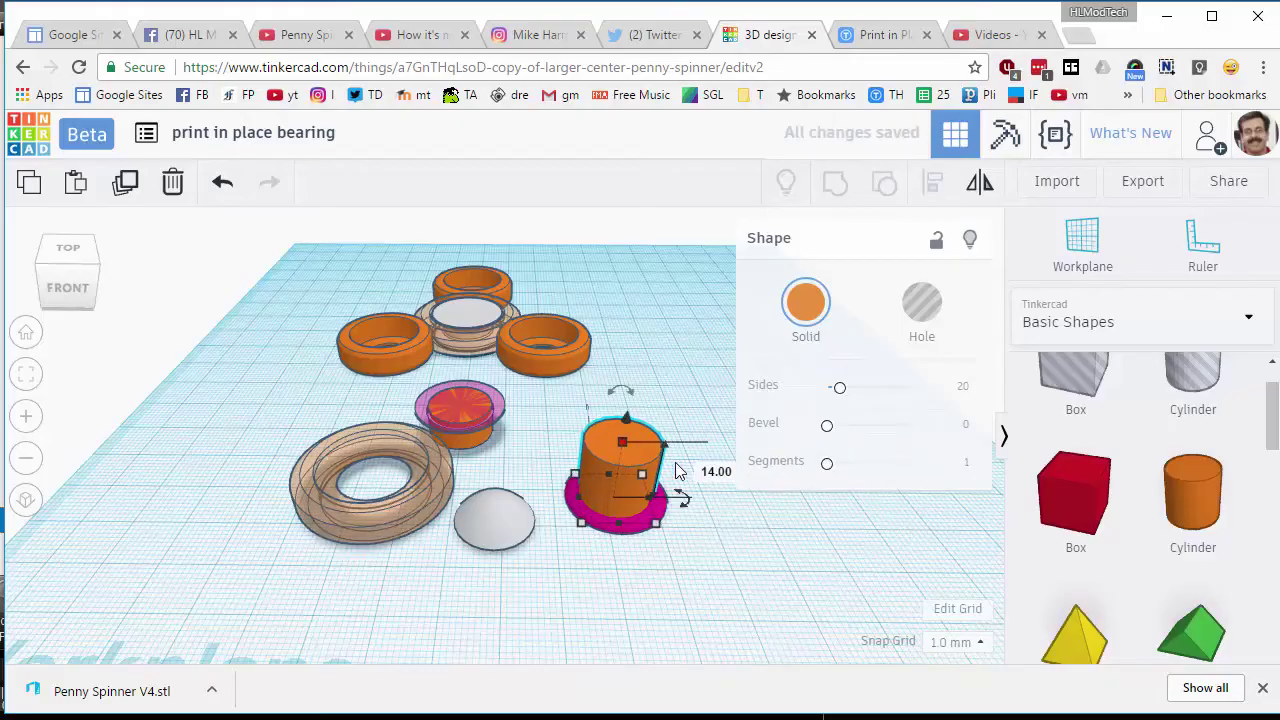
{"action": "type", "text": "7"}
{"action": "key", "text": "Return"}
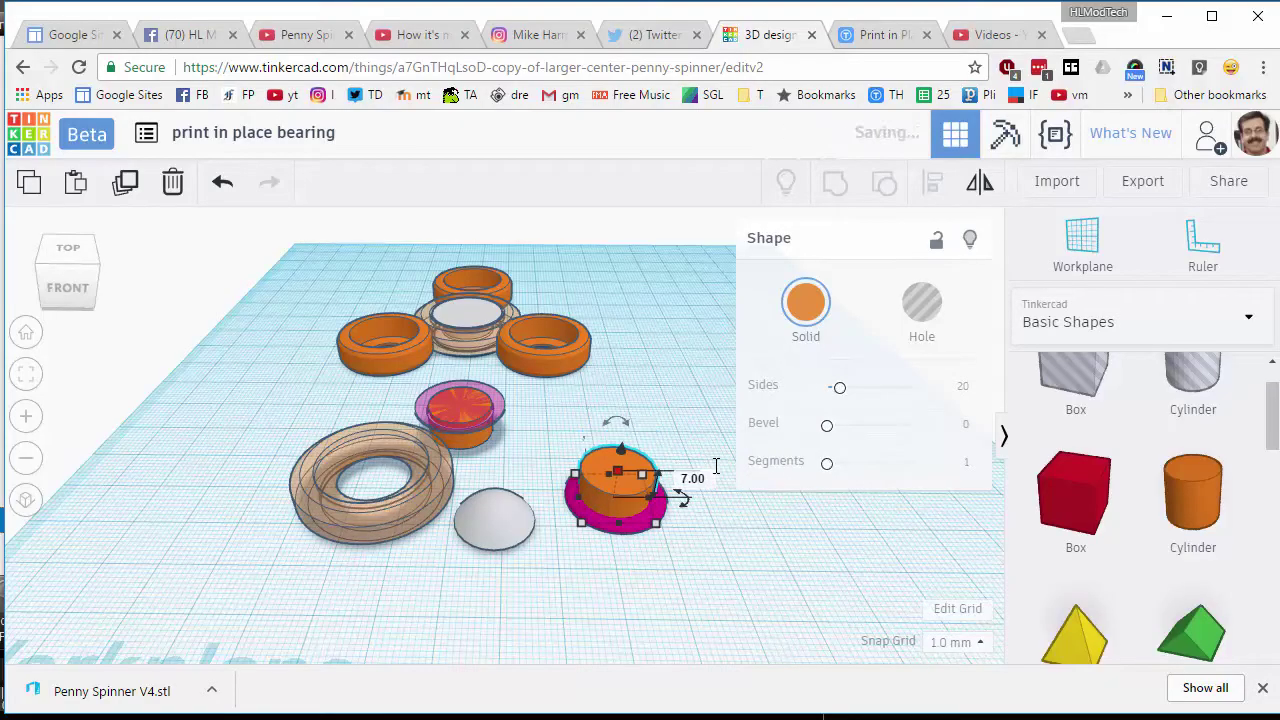
Step: Align the orange cylinder and the magenta disc on their centers in both horizontal directions
{"action": "left_click_drag", "start_coordinate": [551, 449], "coordinate": [660, 562]}
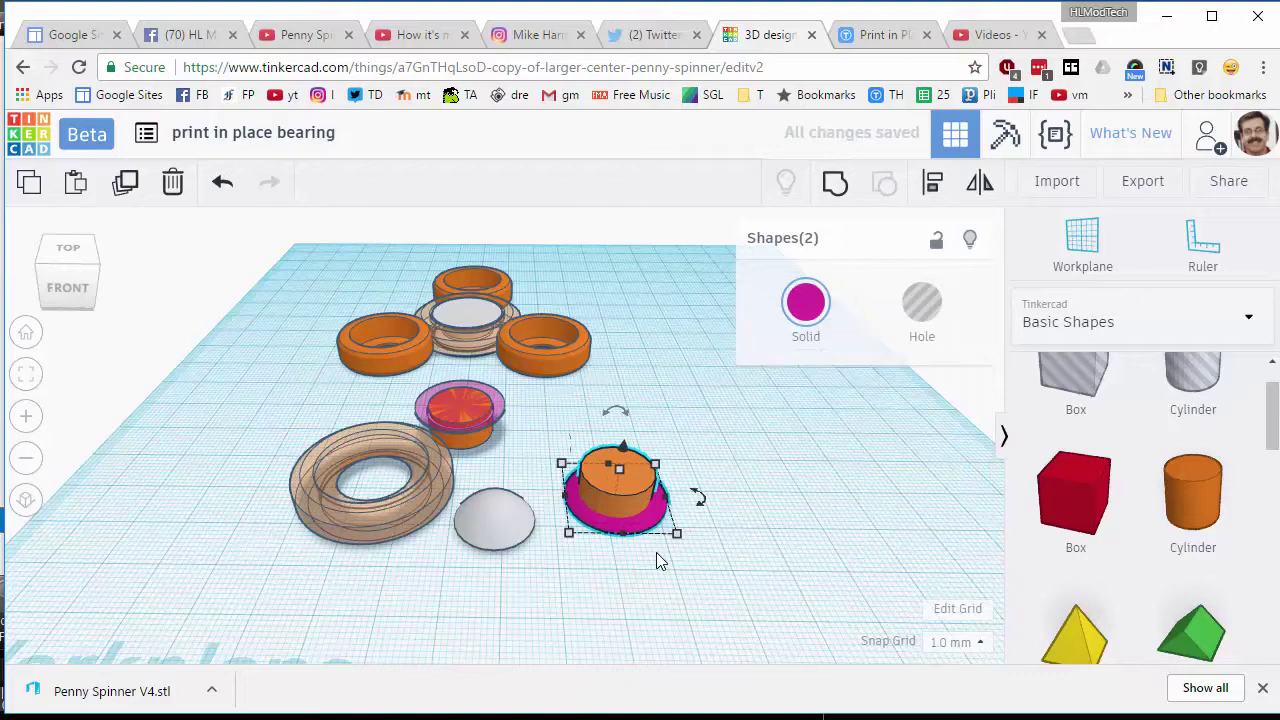
{"action": "left_click", "coordinate": [932, 181]}
{"action": "left_click", "coordinate": [627, 557]}
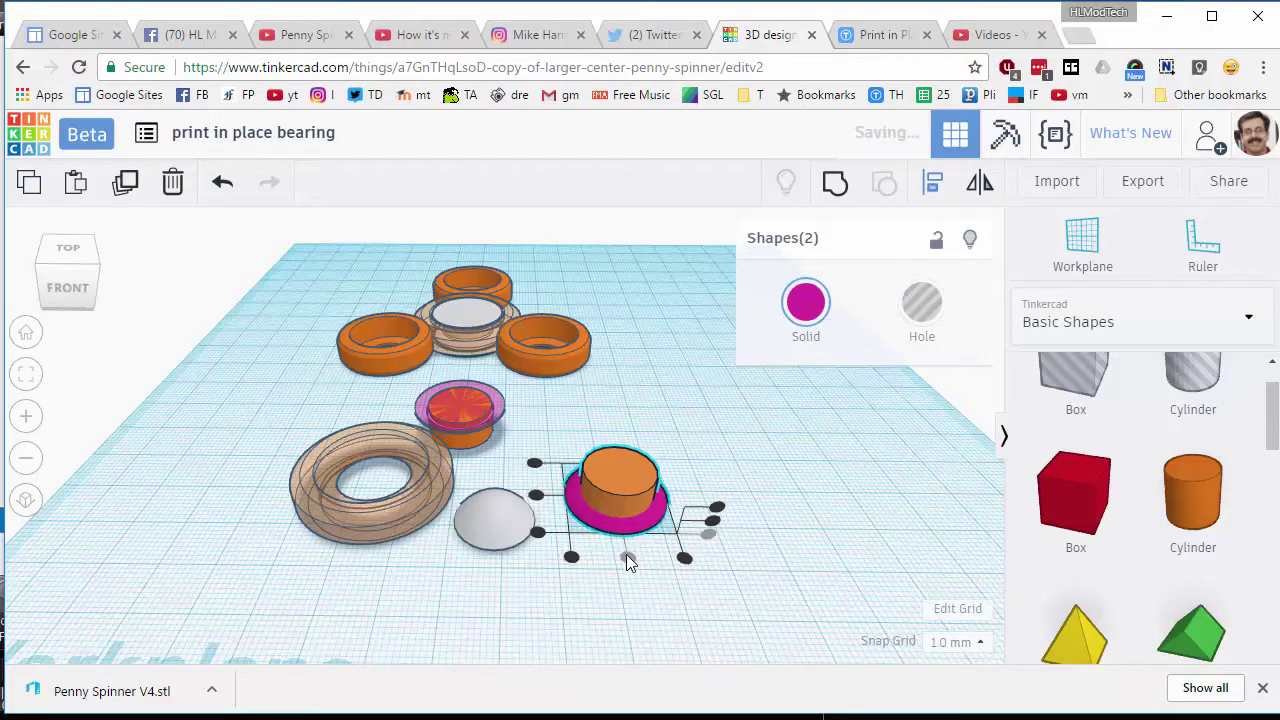
{"action": "left_click", "coordinate": [537, 494]}
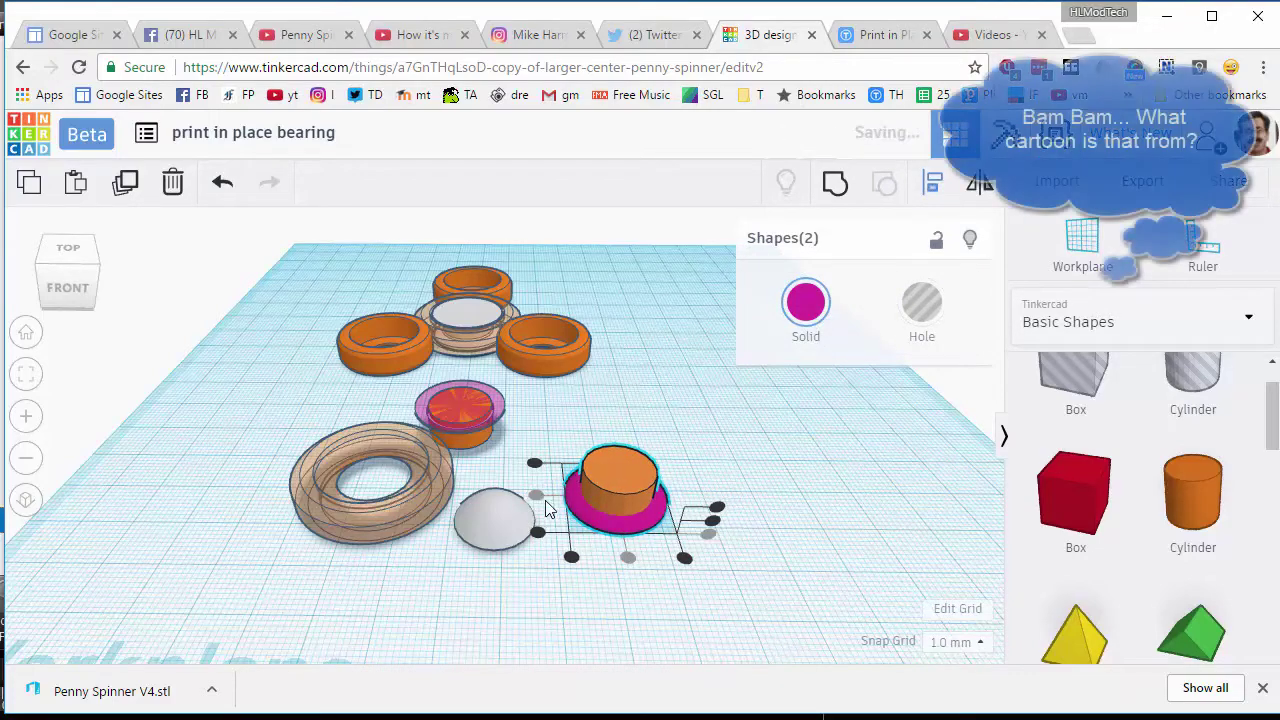
{"action": "left_click", "coordinate": [687, 584]}
{"action": "scroll", "coordinate": [610, 555], "scroll_direction": "up", "scroll_amount": 3}
{"action": "right_click_drag", "start_coordinate": [681, 627], "coordinate": [649, 515]}
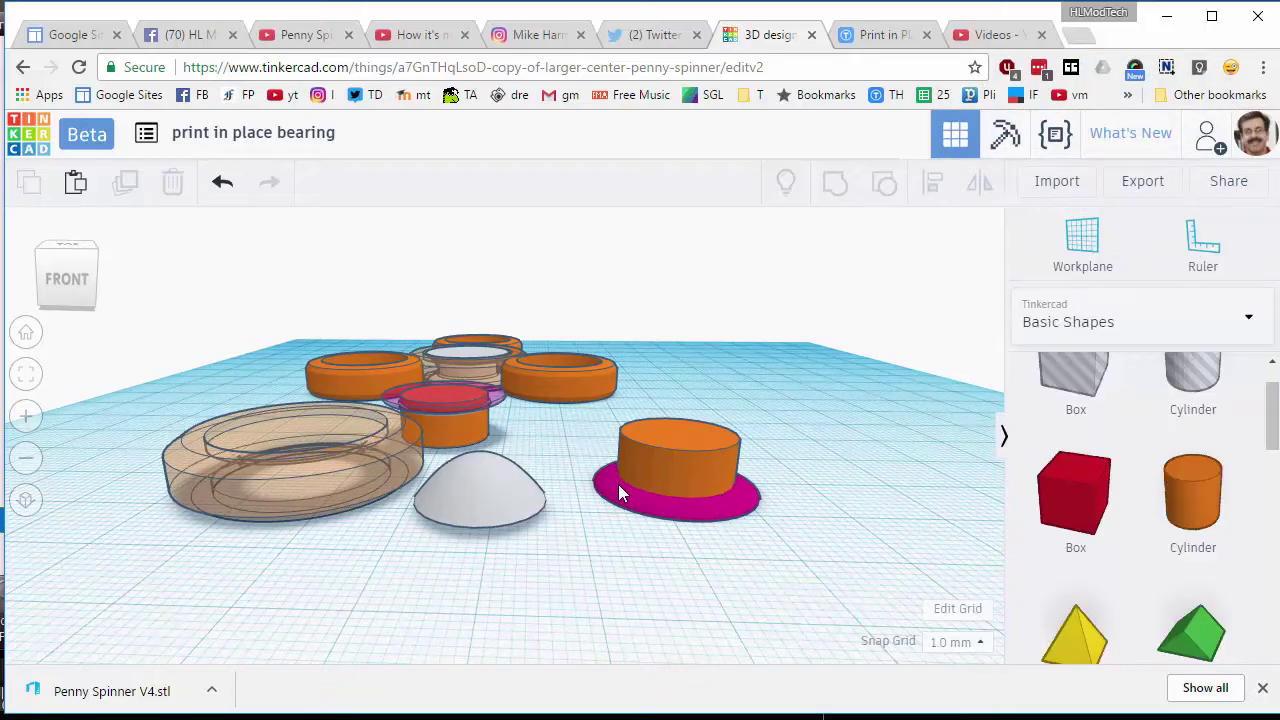
Step: Check the existing dome's height, then add a new paraboloid beside the flanged cylinder and scale its base down to 16 mm
{"action": "left_click", "coordinate": [507, 503]}
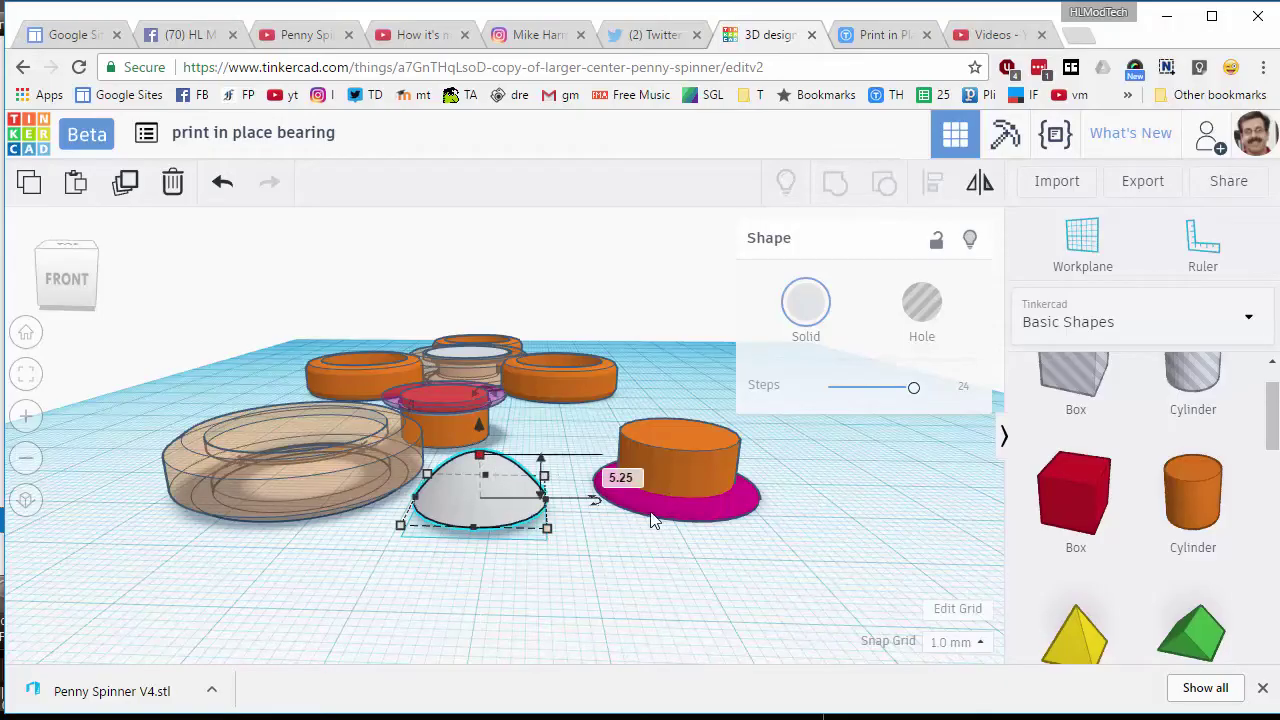
{"action": "scroll", "coordinate": [950, 532], "scroll_direction": "down", "scroll_amount": 2}
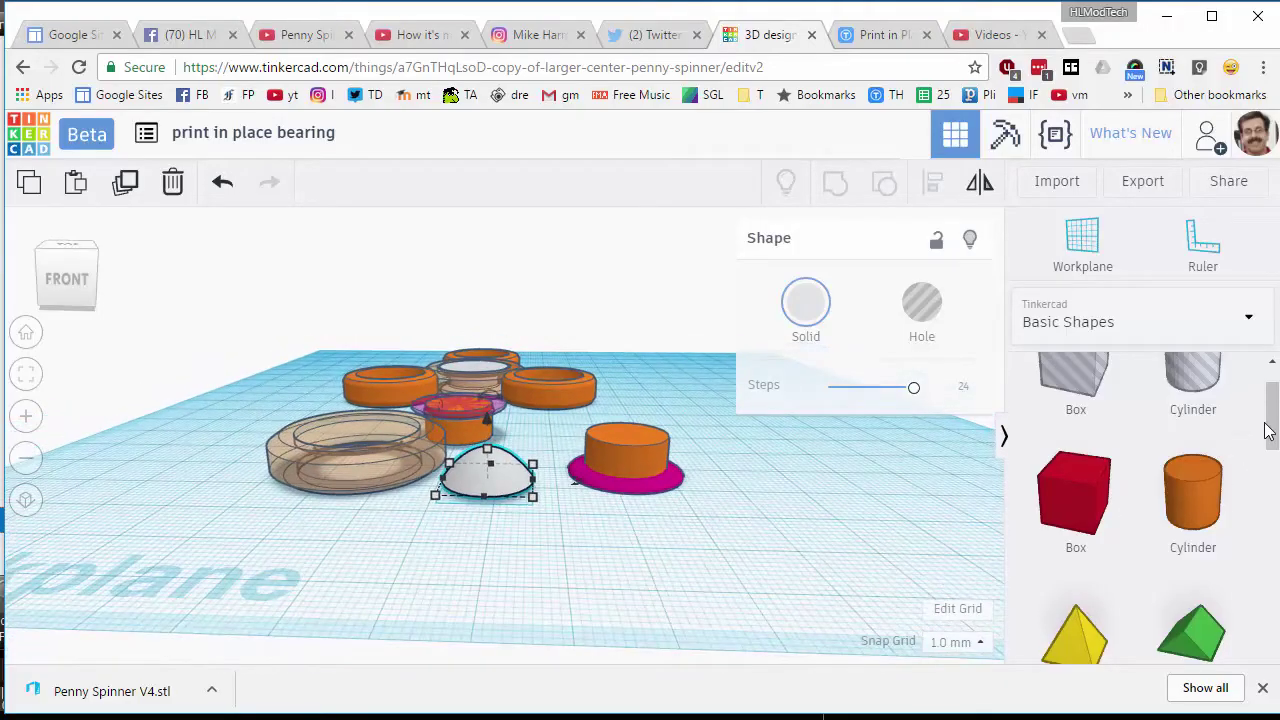
{"action": "scroll", "coordinate": [1268, 455], "scroll_direction": "down", "scroll_amount": 1}
{"action": "left_click_drag", "start_coordinate": [1268, 455], "coordinate": [1268, 580]}
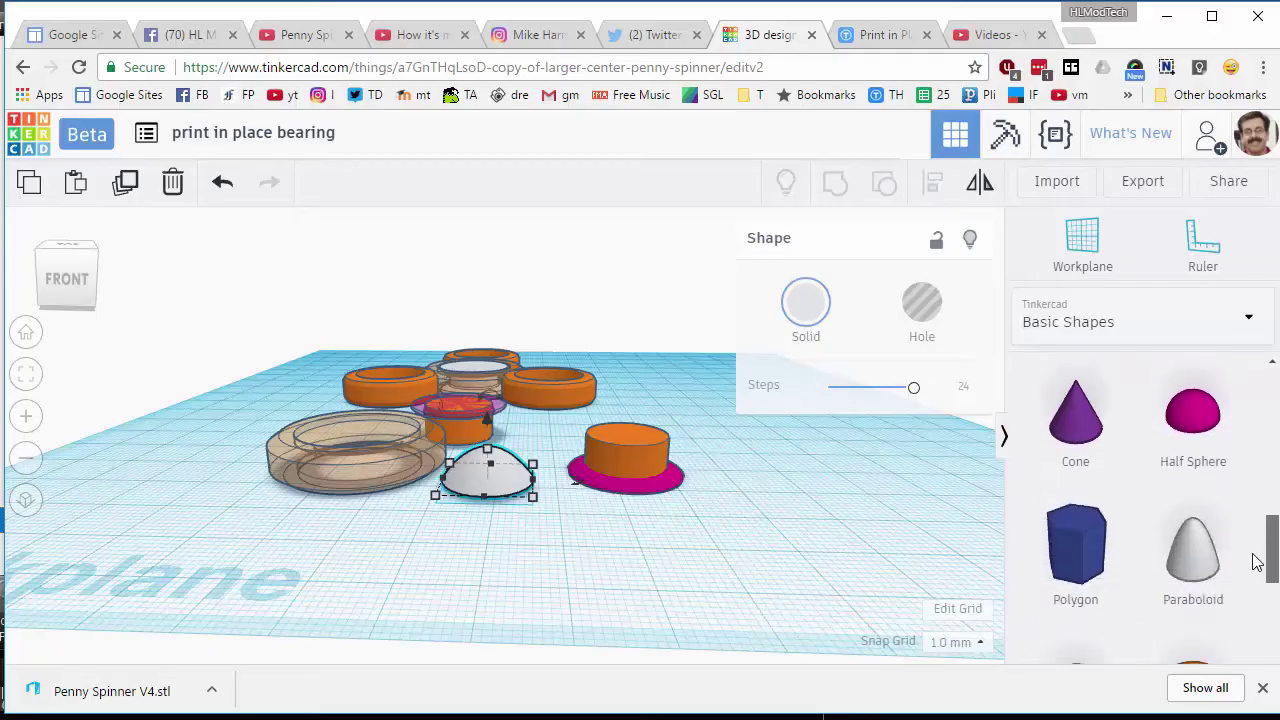
{"action": "left_click_drag", "start_coordinate": [1120, 570], "coordinate": [790, 558]}
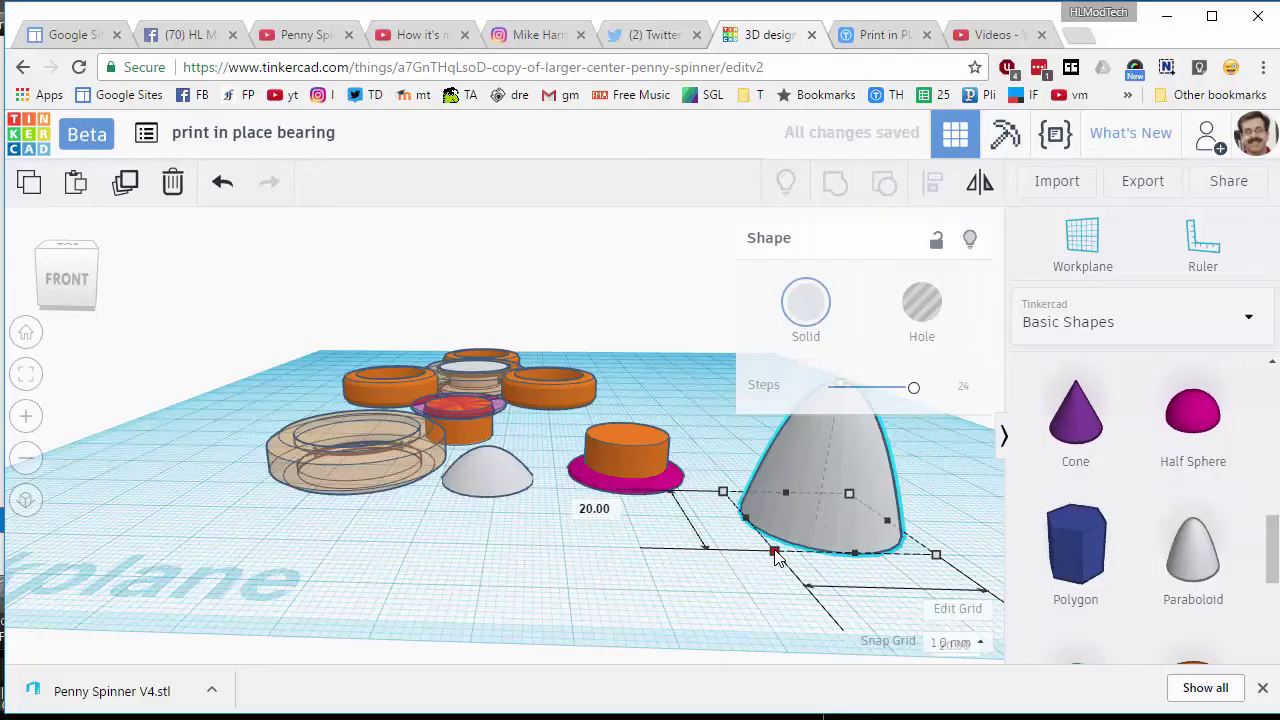
{"action": "scroll", "coordinate": [757, 557], "scroll_direction": "down", "scroll_amount": 5}
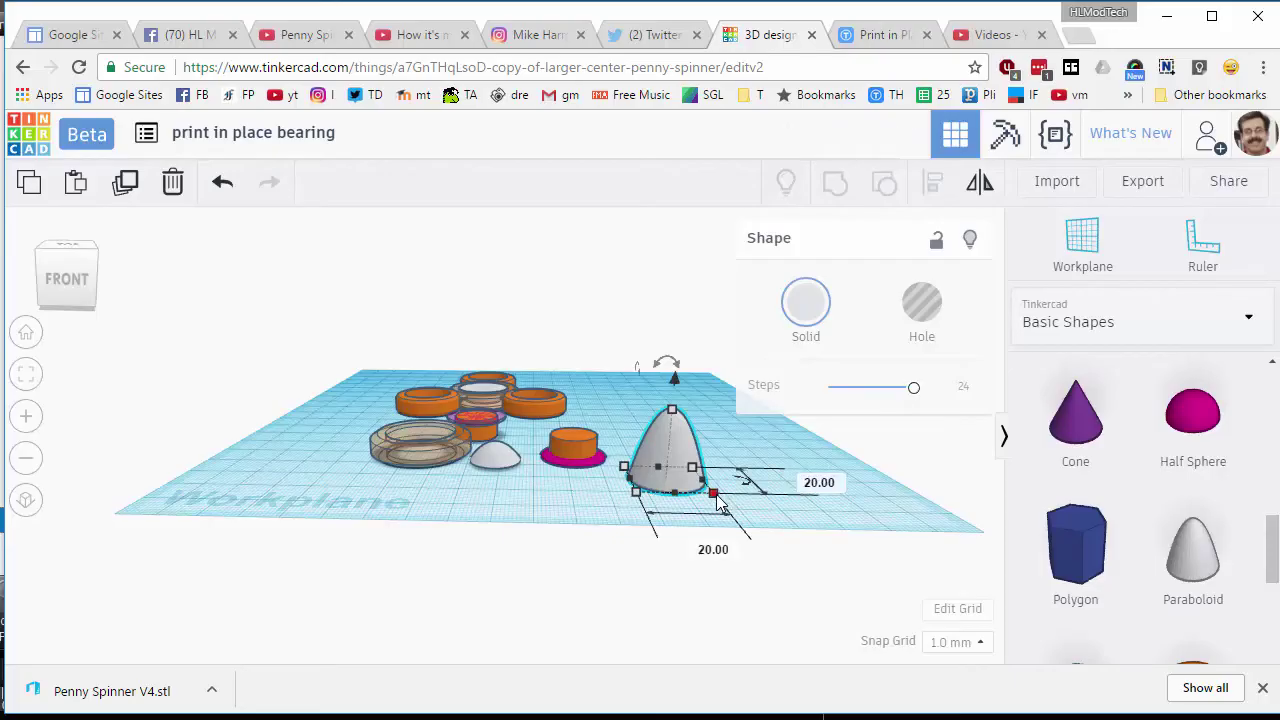
{"action": "left_click_drag", "start_coordinate": [720, 503], "coordinate": [704, 490]}
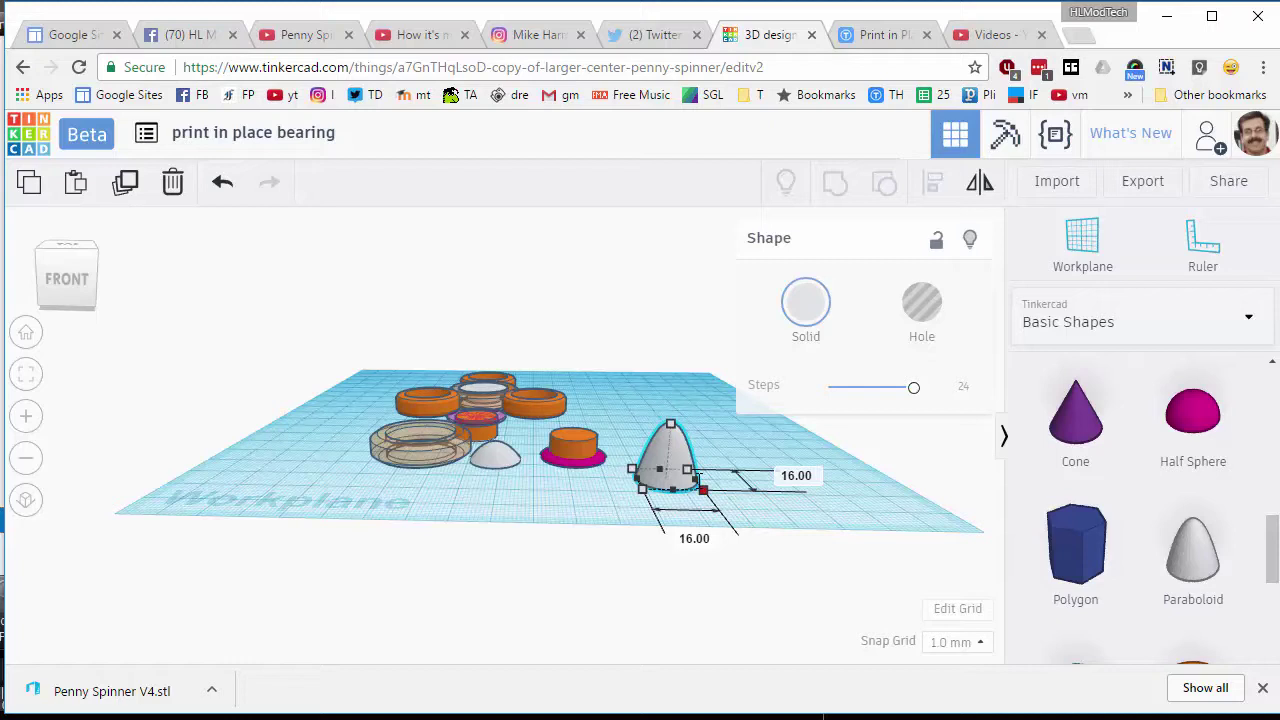
Step: Change the snap grid to 0.5 mm and scale the new paraboloid's base down to 15 mm
{"action": "left_click", "coordinate": [950, 642]}
{"action": "left_click", "coordinate": [951, 530]}
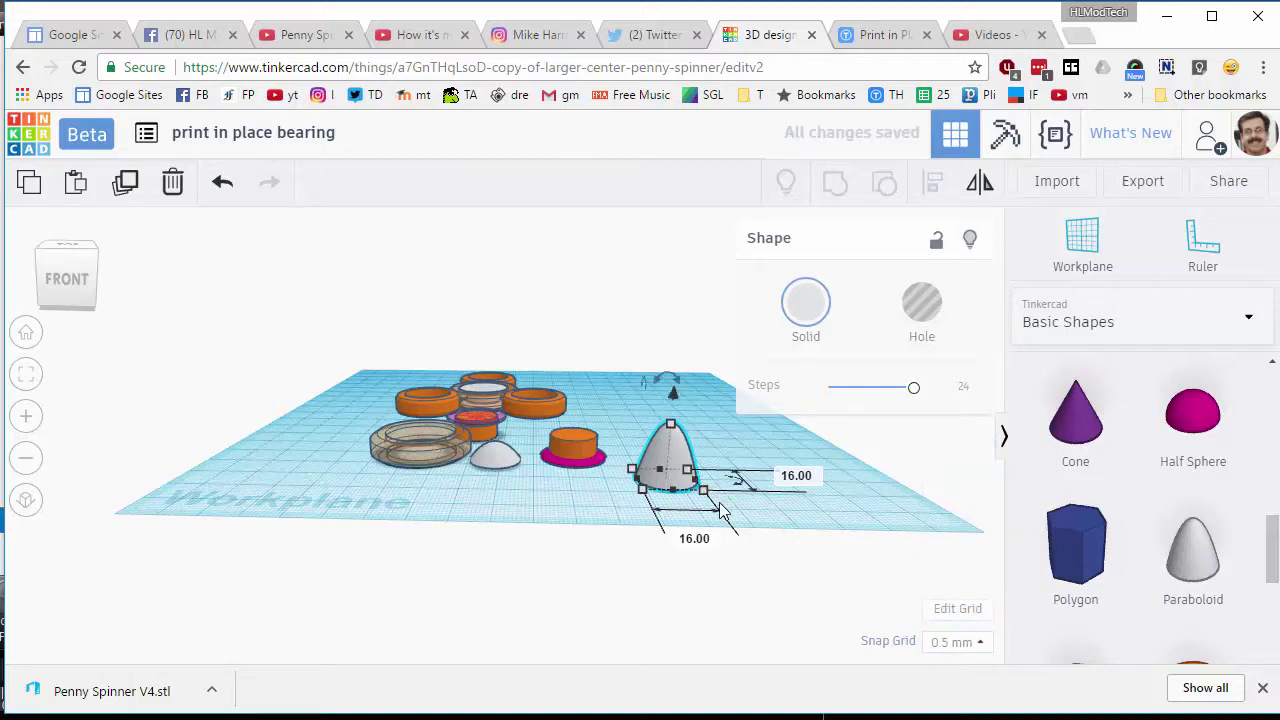
{"action": "left_click_drag", "start_coordinate": [703, 492], "coordinate": [692, 489]}
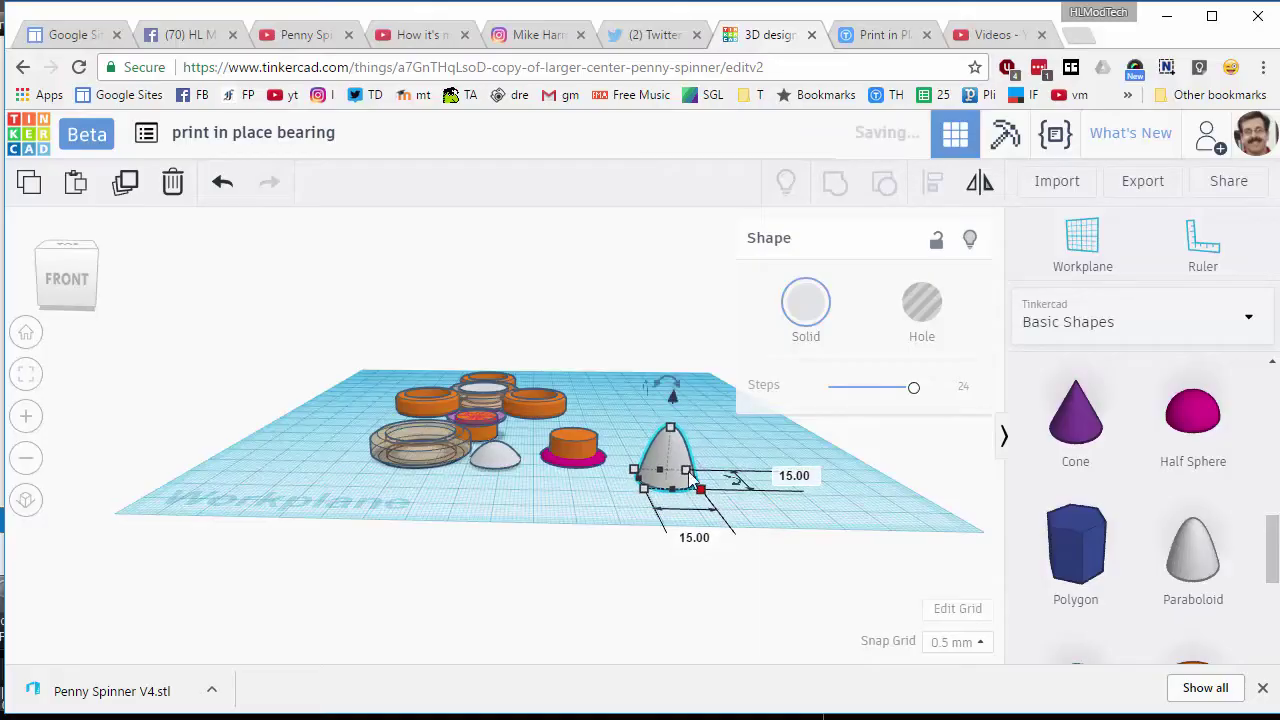
Step: Set the new paraboloid's height to 5.25 mm
{"action": "left_click", "coordinate": [671, 427]}
{"action": "left_click", "coordinate": [784, 454]}
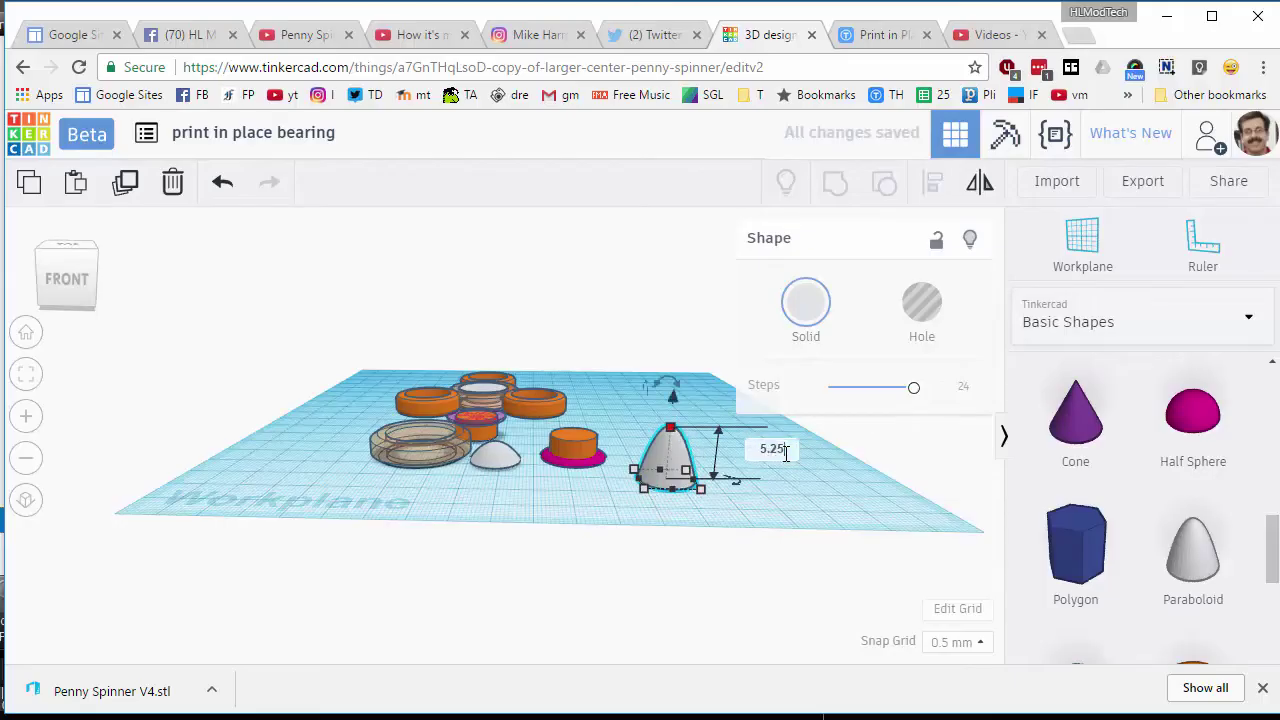
{"action": "key", "text": "Return"}
Step: Move the paraboloid onto the flanged cylinder and center-align all three shapes in both horizontal directions
{"action": "left_click_drag", "start_coordinate": [672, 478], "coordinate": [611, 479]}
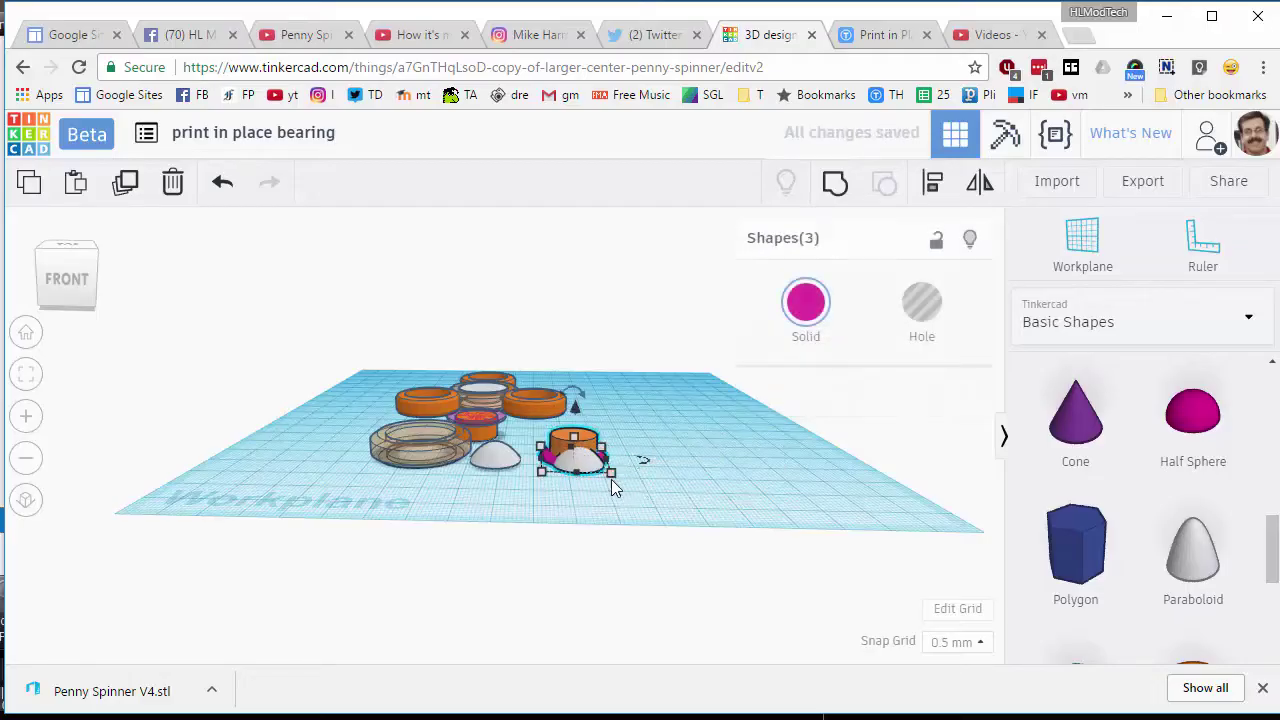
{"action": "left_click", "coordinate": [932, 182]}
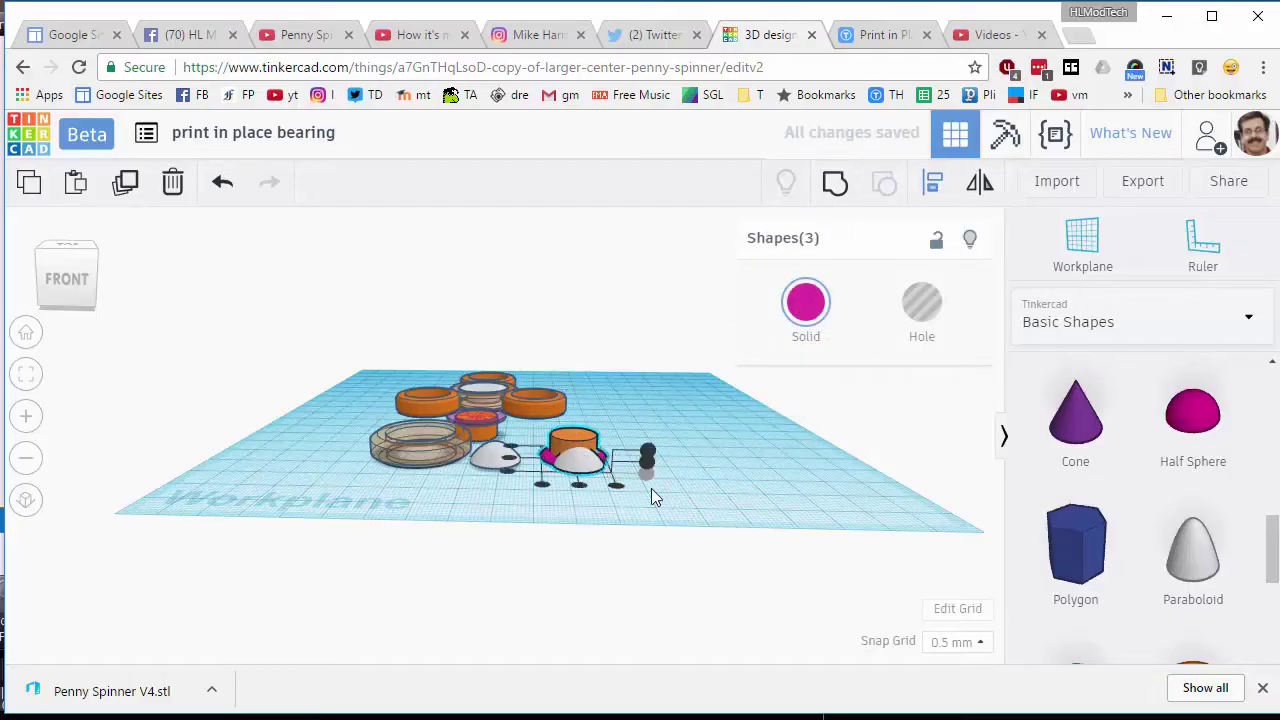
{"action": "left_click", "coordinate": [578, 485]}
{"action": "left_click", "coordinate": [510, 461]}
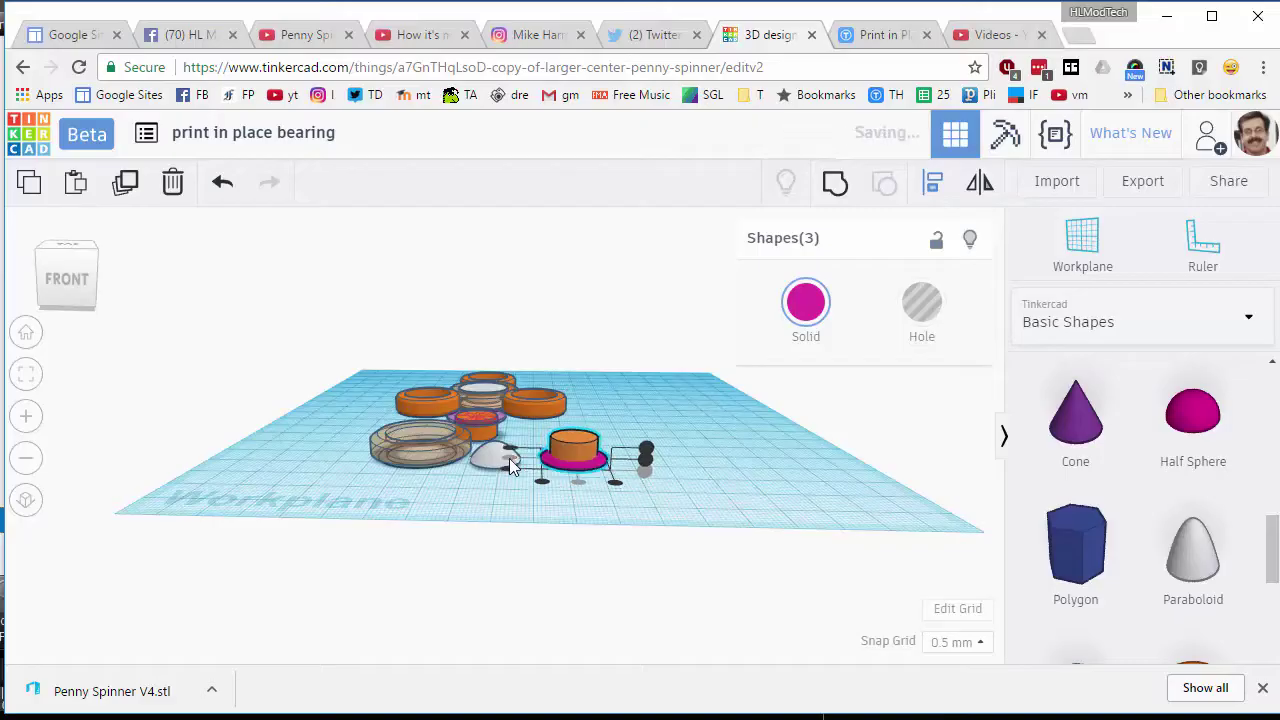
Step: Check the stack's alignment from above, then select the paraboloid inside the cylinder and view it from the front
{"action": "left_click", "coordinate": [26, 374]}
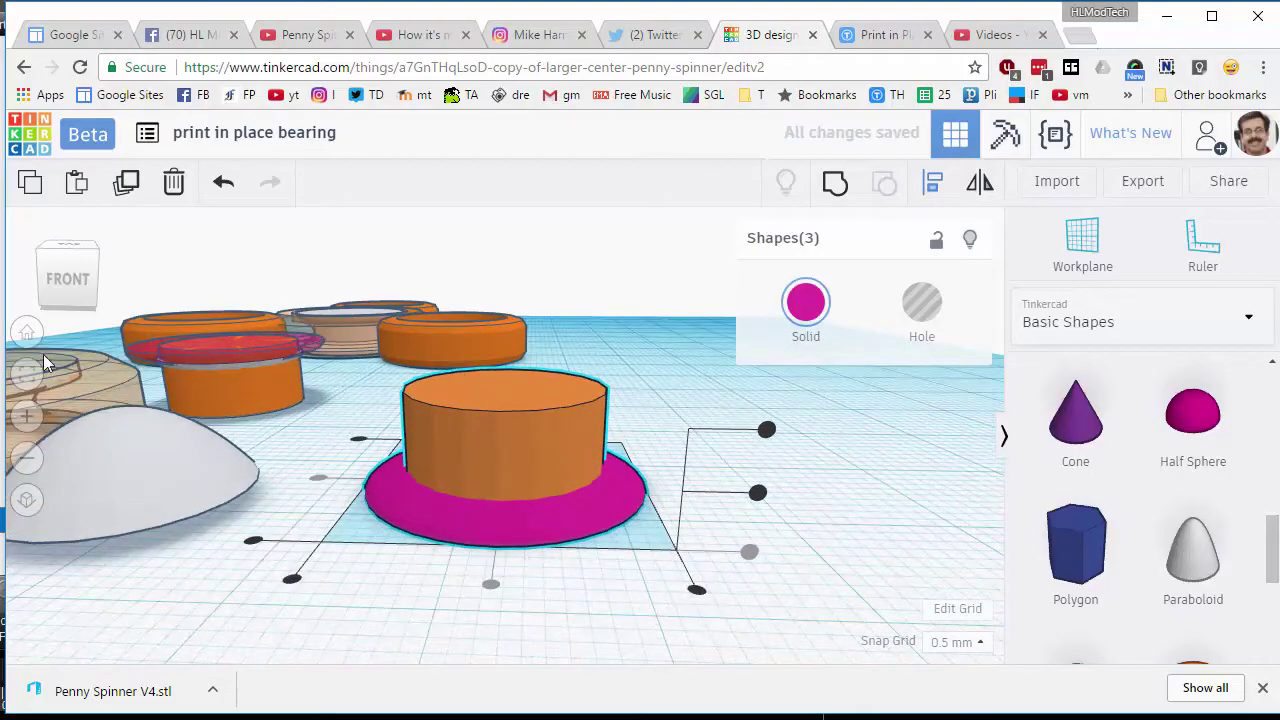
{"action": "left_click", "coordinate": [82, 250]}
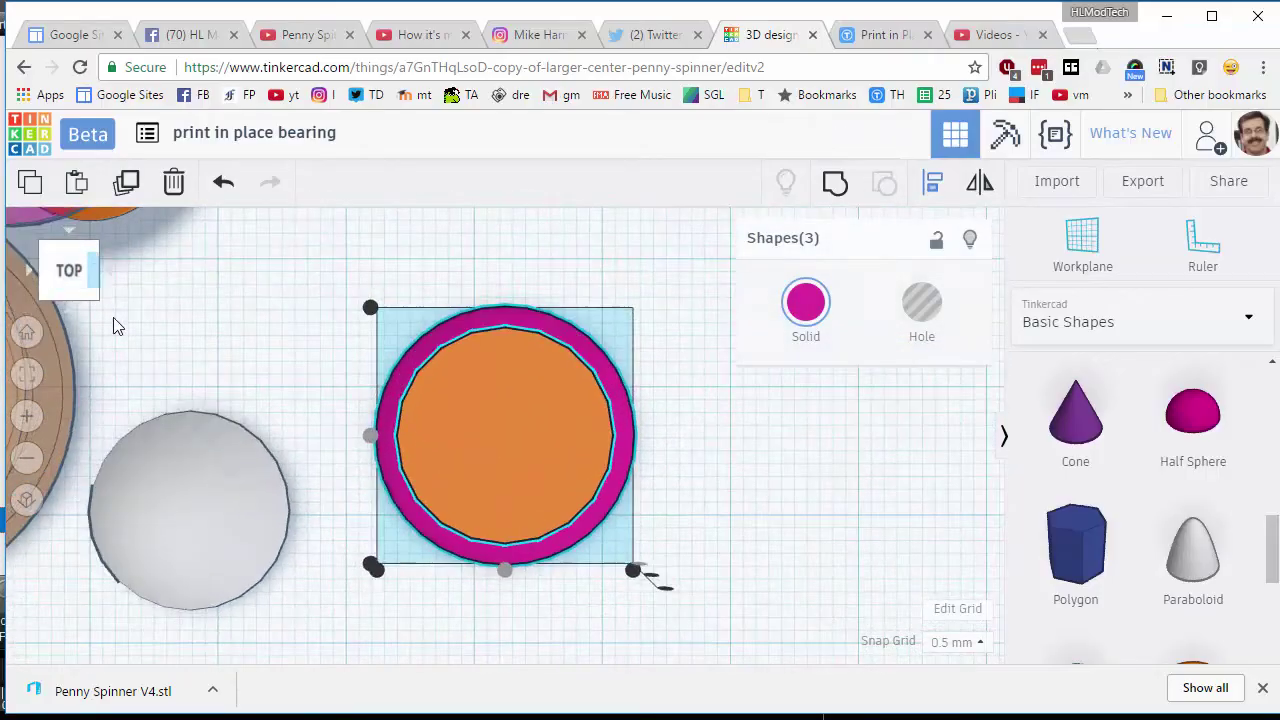
{"action": "right_click_drag", "start_coordinate": [365, 608], "coordinate": [389, 466]}
{"action": "left_click", "coordinate": [499, 469]}
{"action": "right_click_drag", "start_coordinate": [499, 469], "coordinate": [491, 594]}
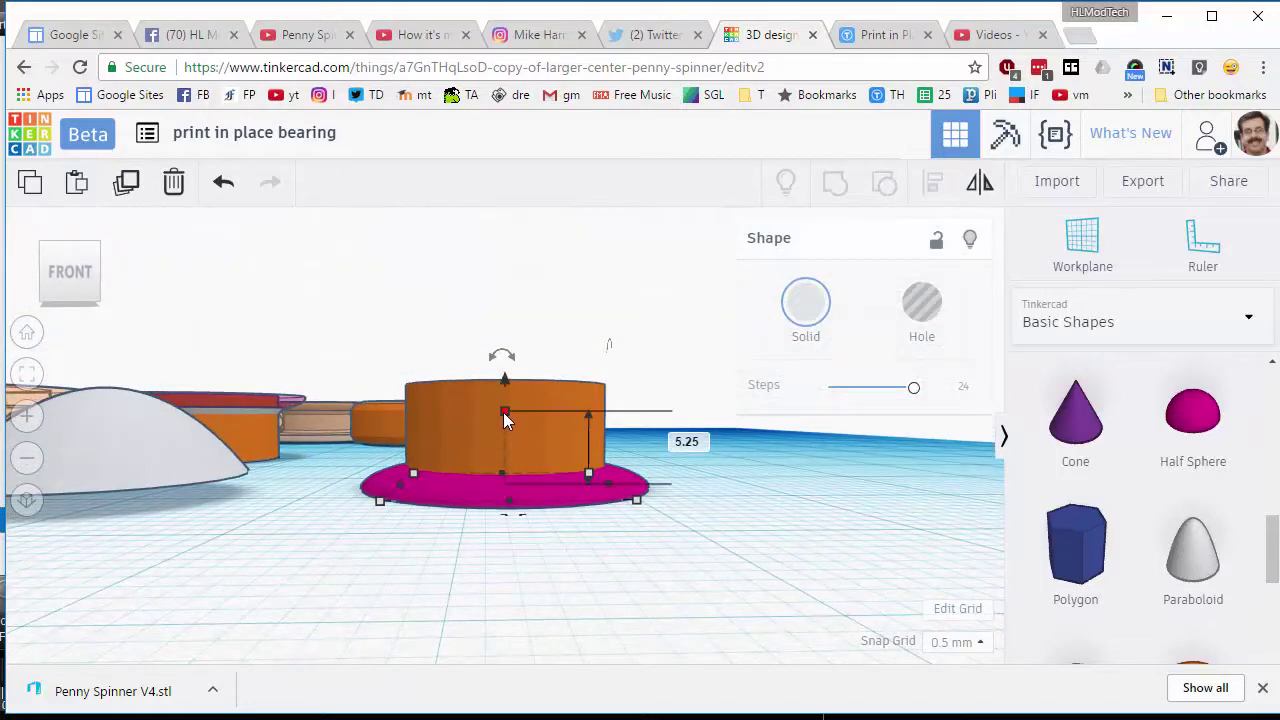
Step: Raise the paraboloid inside the cylinder so a thin band of it sits above the half-sphere flange
{"action": "left_click_drag", "start_coordinate": [504, 378], "coordinate": [503, 363]}
{"action": "right_click_drag", "start_coordinate": [537, 600], "coordinate": [509, 557]}
{"action": "scroll", "coordinate": [588, 578], "scroll_direction": "down", "scroll_amount": 3}
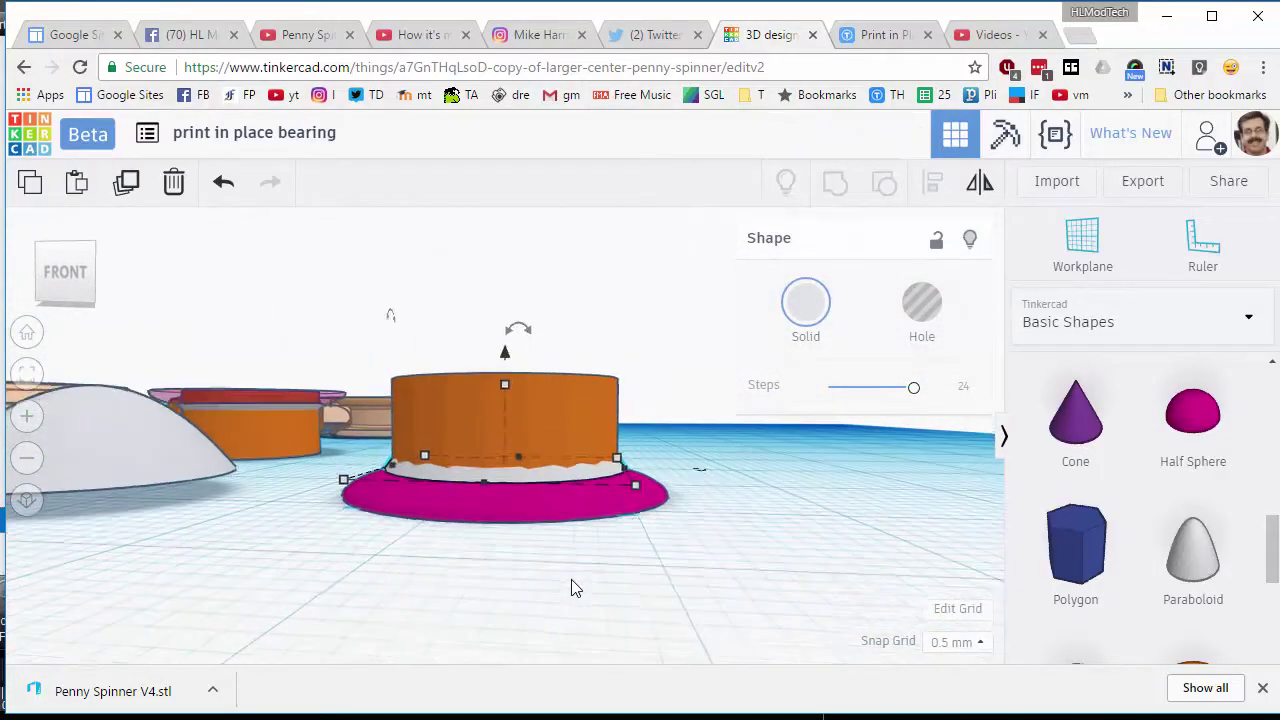
{"action": "left_click", "coordinate": [655, 505]}
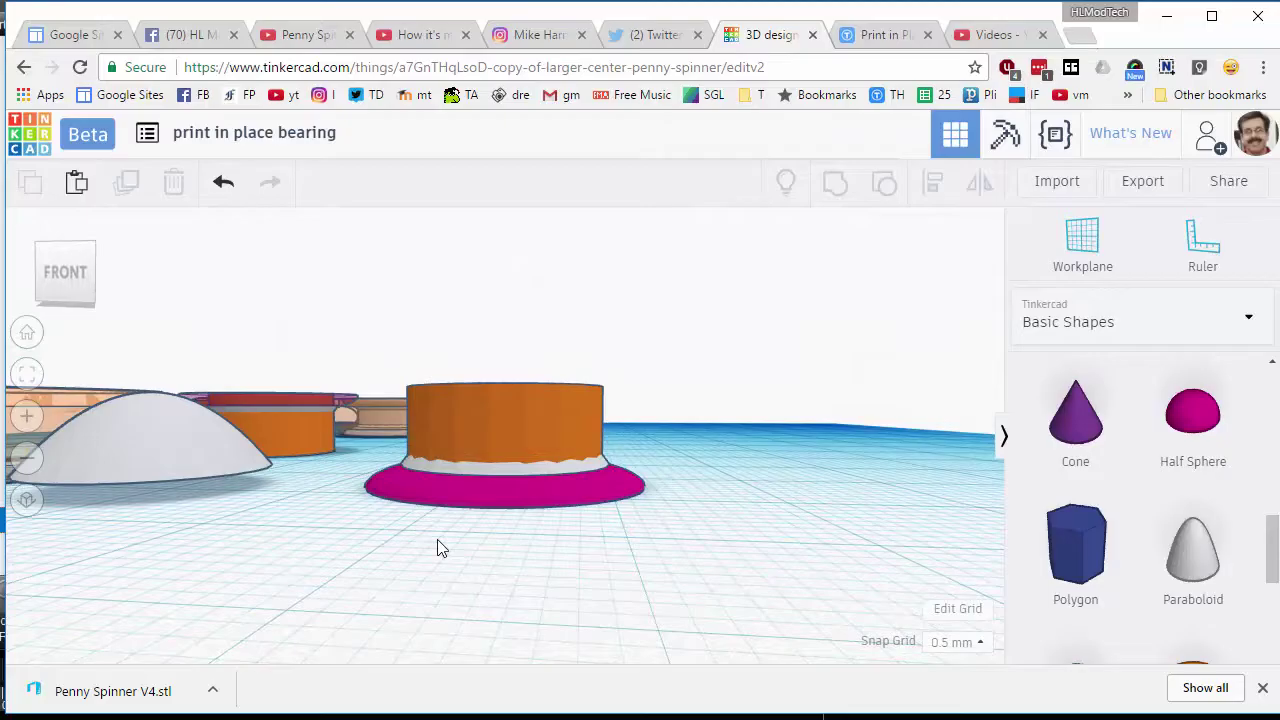
Step: Duplicate the half-sphere flange together with the paraboloid and mirror the copy vertically onto the cylinder's upper end
{"action": "right_click_drag", "start_coordinate": [437, 549], "coordinate": [371, 500]}
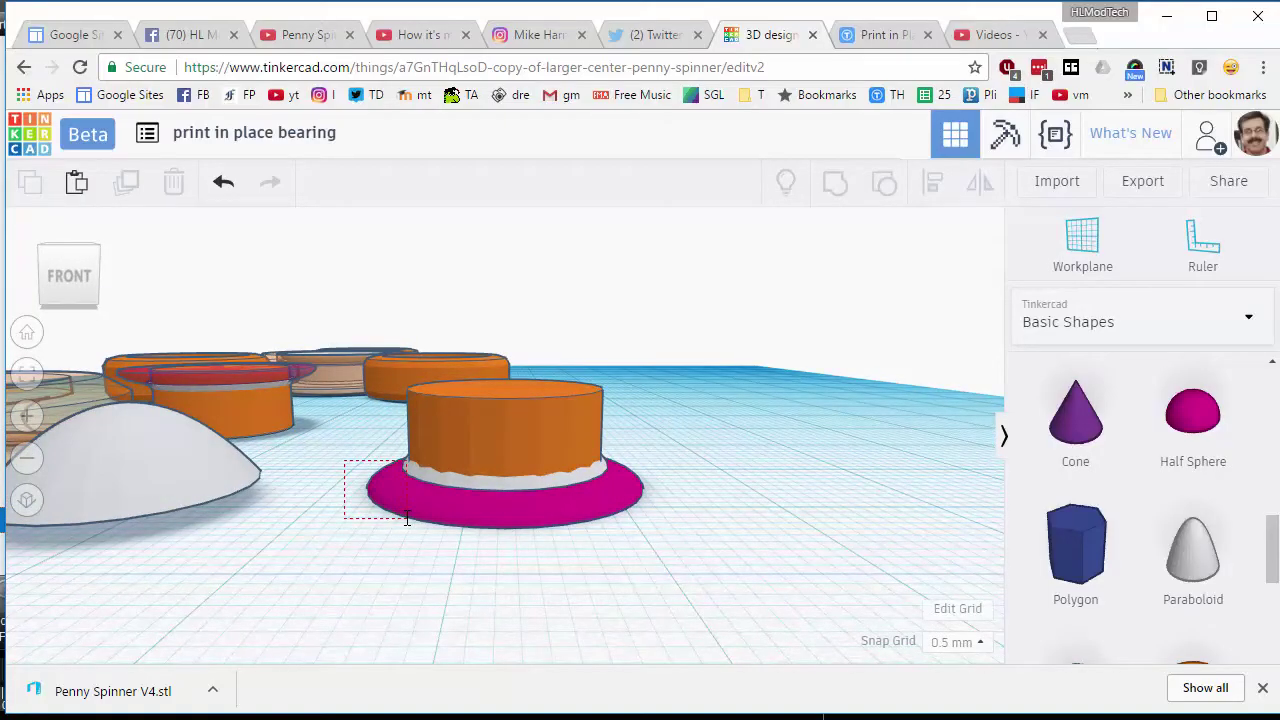
{"action": "left_click_drag", "start_coordinate": [406, 519], "coordinate": [406, 519]}
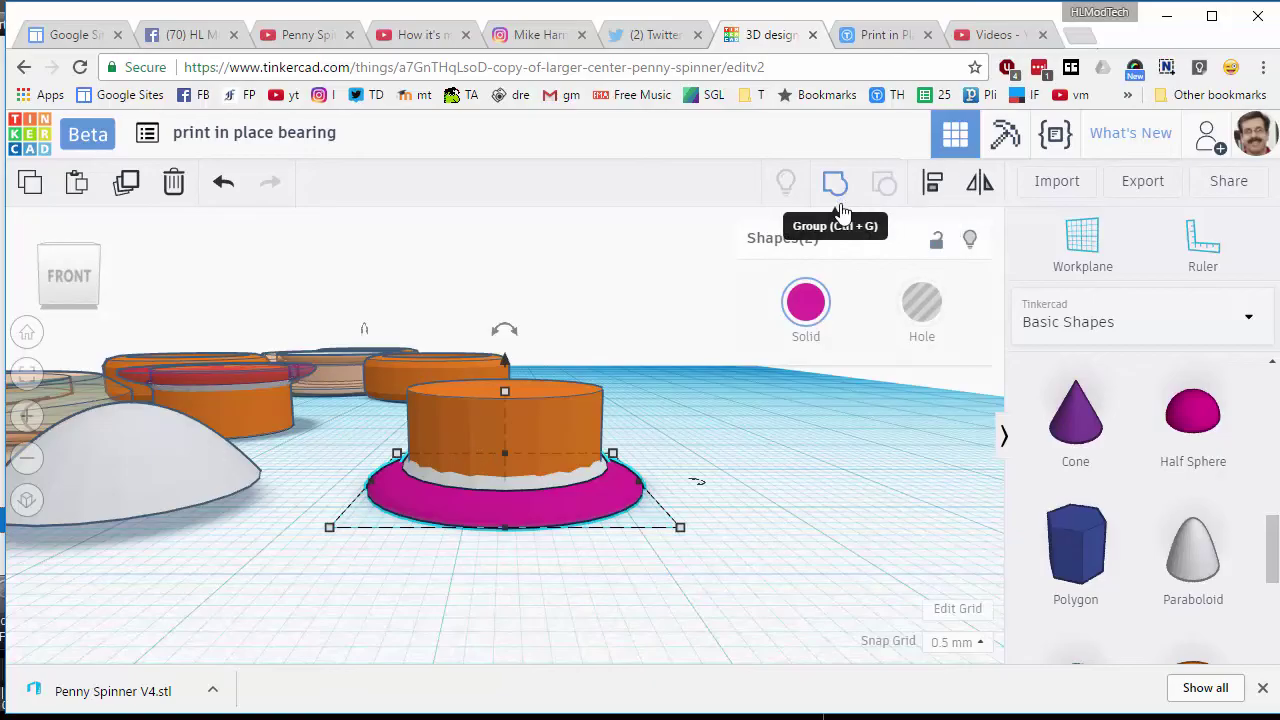
{"action": "key", "text": "ctrl+d"}
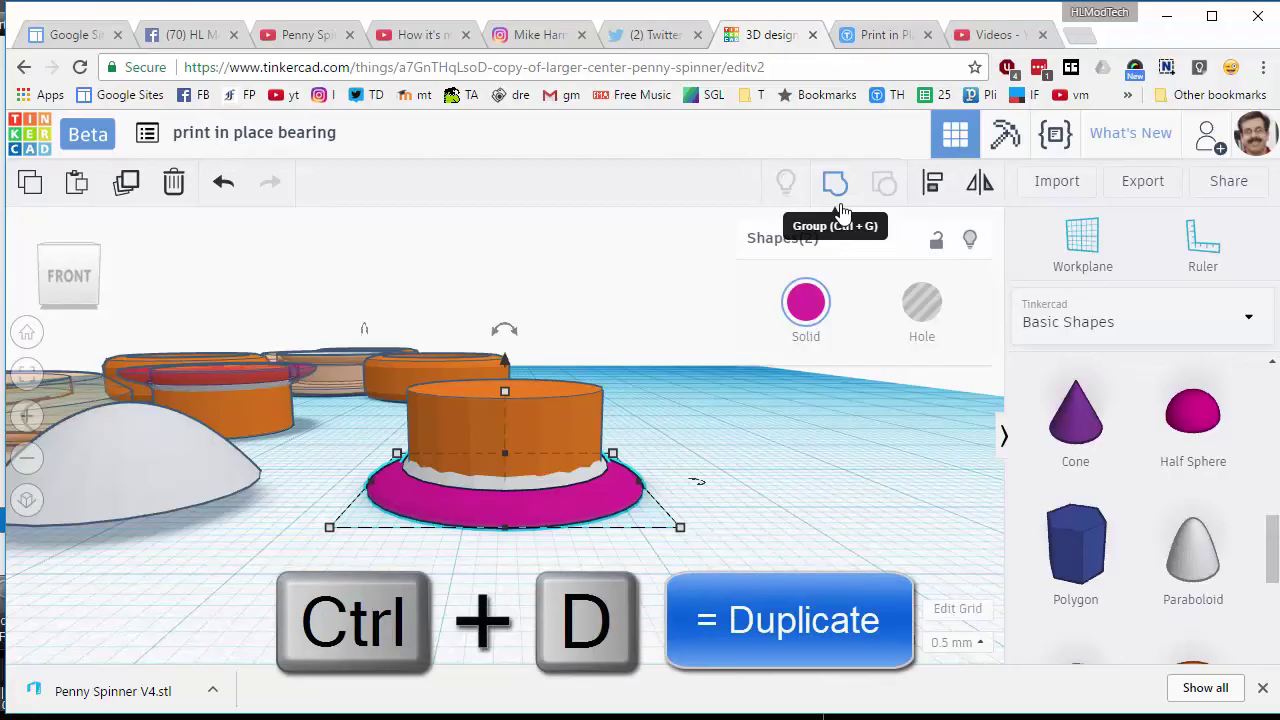
{"action": "left_click", "coordinate": [980, 181]}
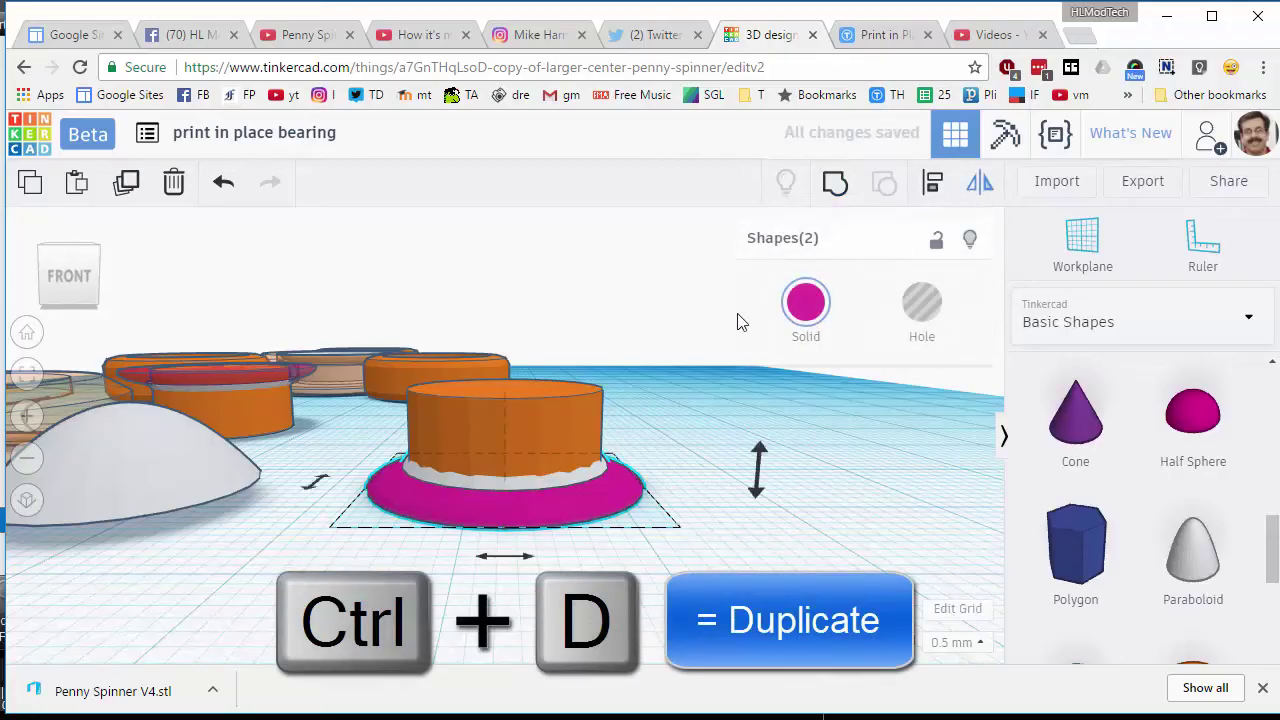
{"action": "left_click", "coordinate": [757, 478]}
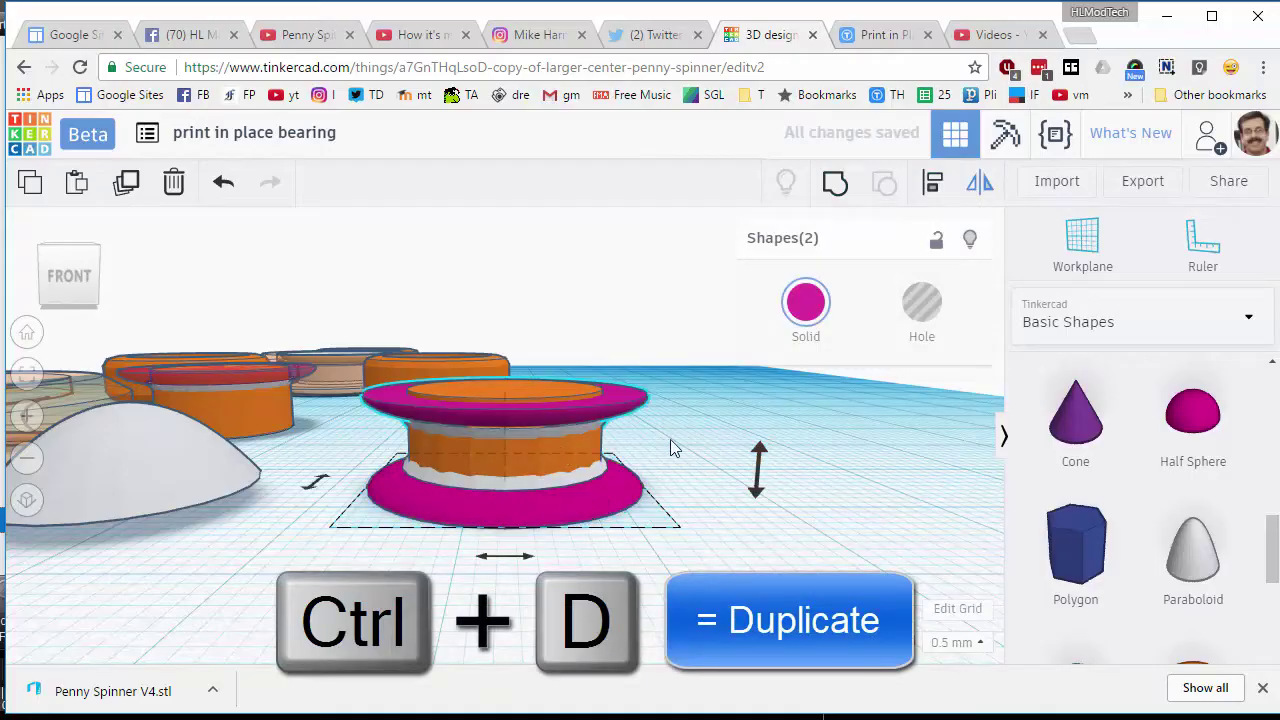
Step: Raise the mirrored flange 0.5 mm to cover the cylinder's top, and fine-tune its height with a 0.1 mm snap grid
{"action": "left_click", "coordinate": [672, 424]}
{"action": "left_click_drag", "start_coordinate": [675, 362], "coordinate": [604, 431]}
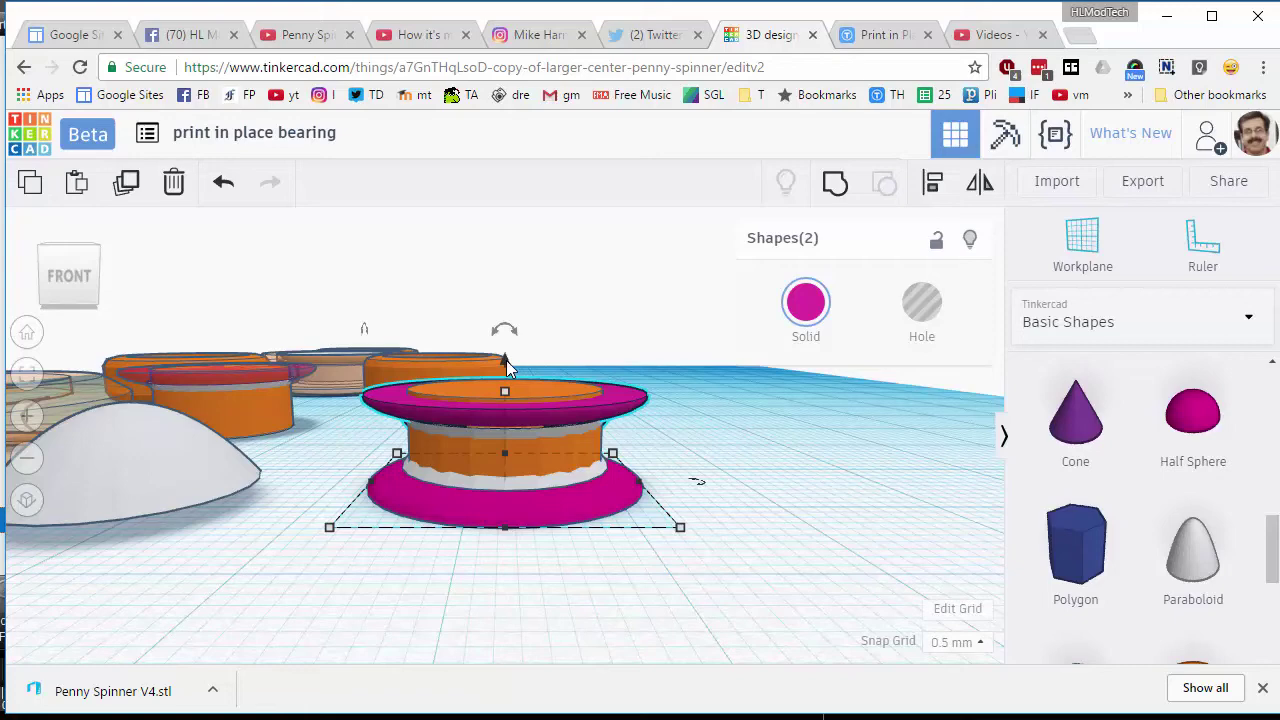
{"action": "left_click_drag", "start_coordinate": [506, 360], "coordinate": [507, 352]}
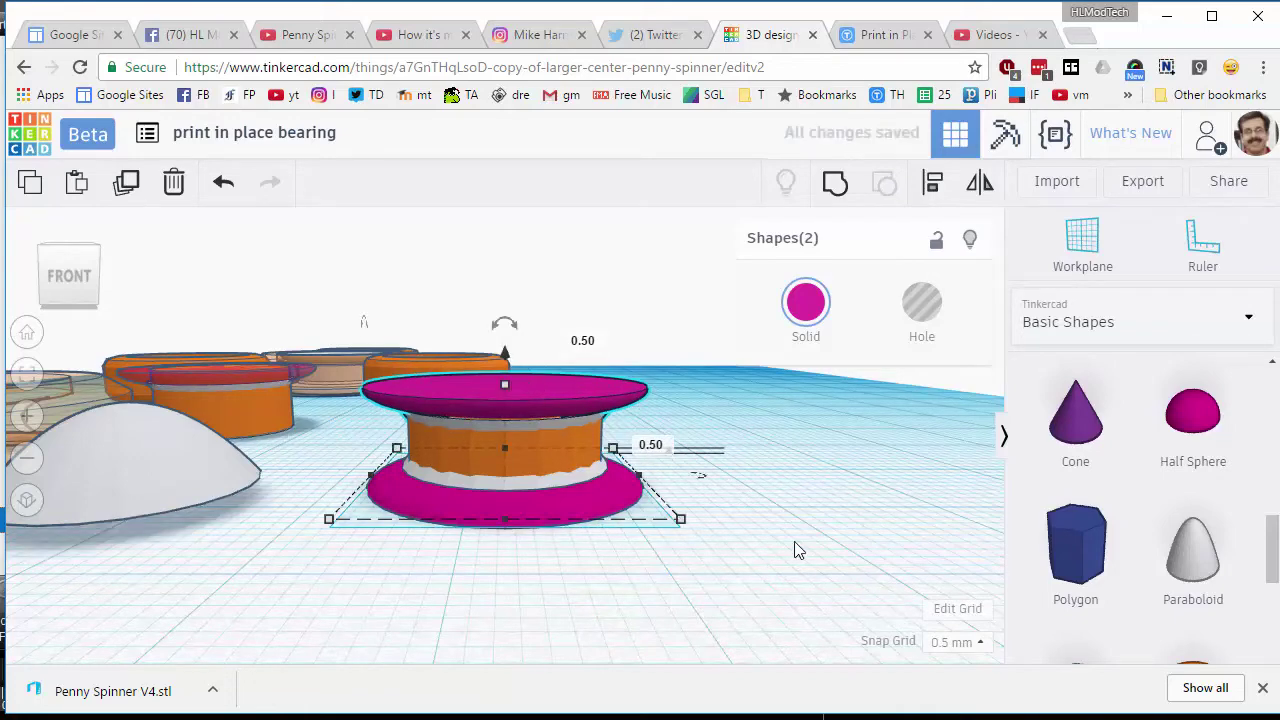
{"action": "left_click", "coordinate": [978, 643]}
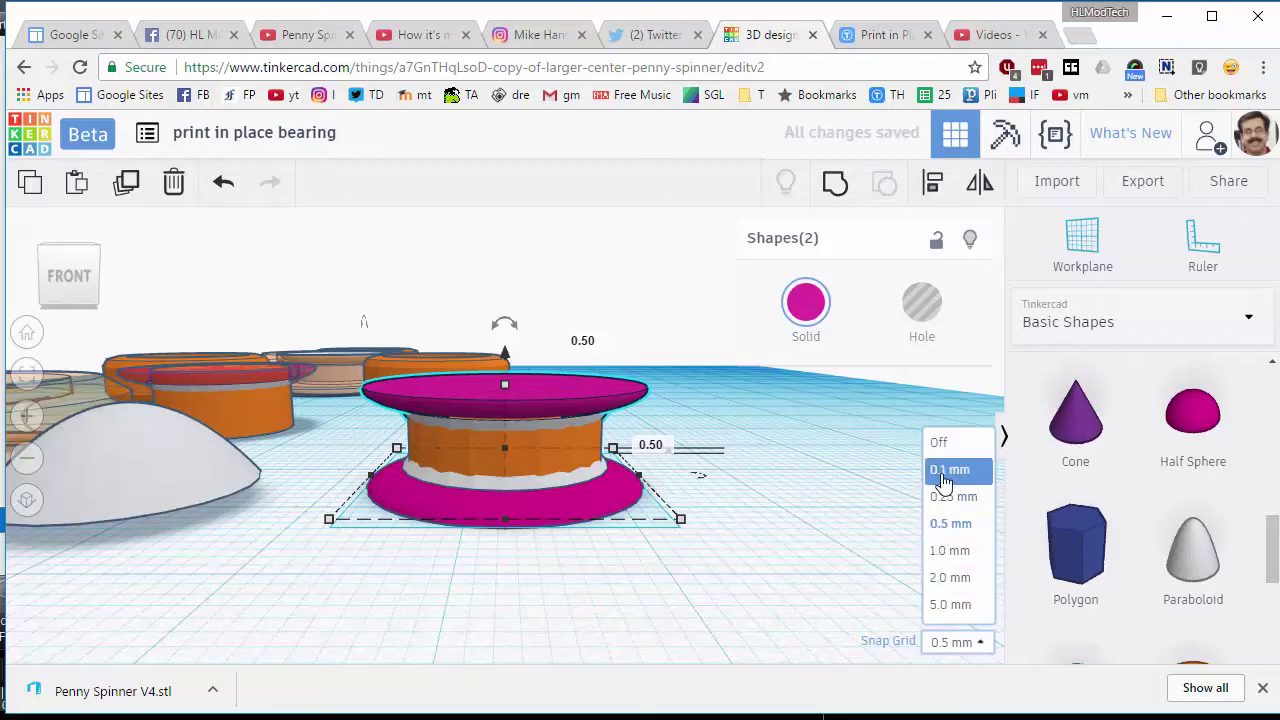
{"action": "left_click", "coordinate": [950, 544]}
{"action": "left_click_drag", "start_coordinate": [504, 353], "coordinate": [505, 352]}
Step: Select the cylinder with both flanges and paraboloids and group them into one spool
{"action": "right_click_drag", "start_coordinate": [484, 545], "coordinate": [686, 535]}
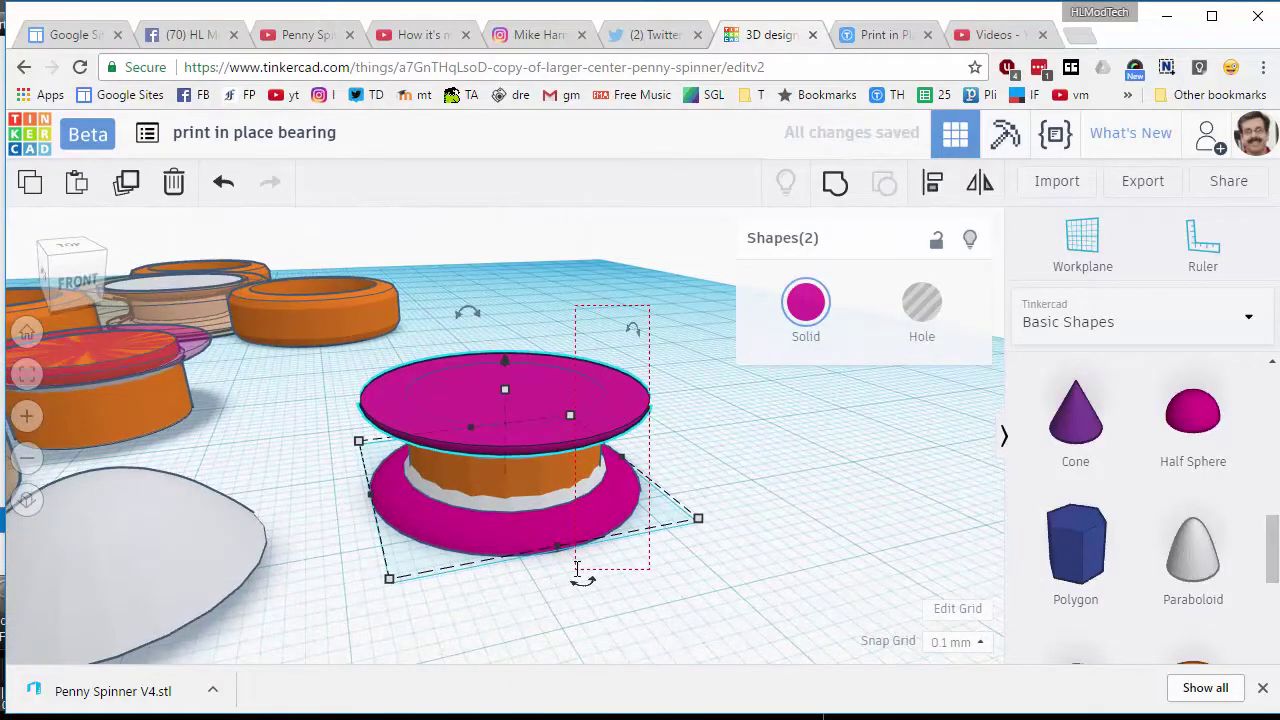
{"action": "left_click", "coordinate": [835, 182]}
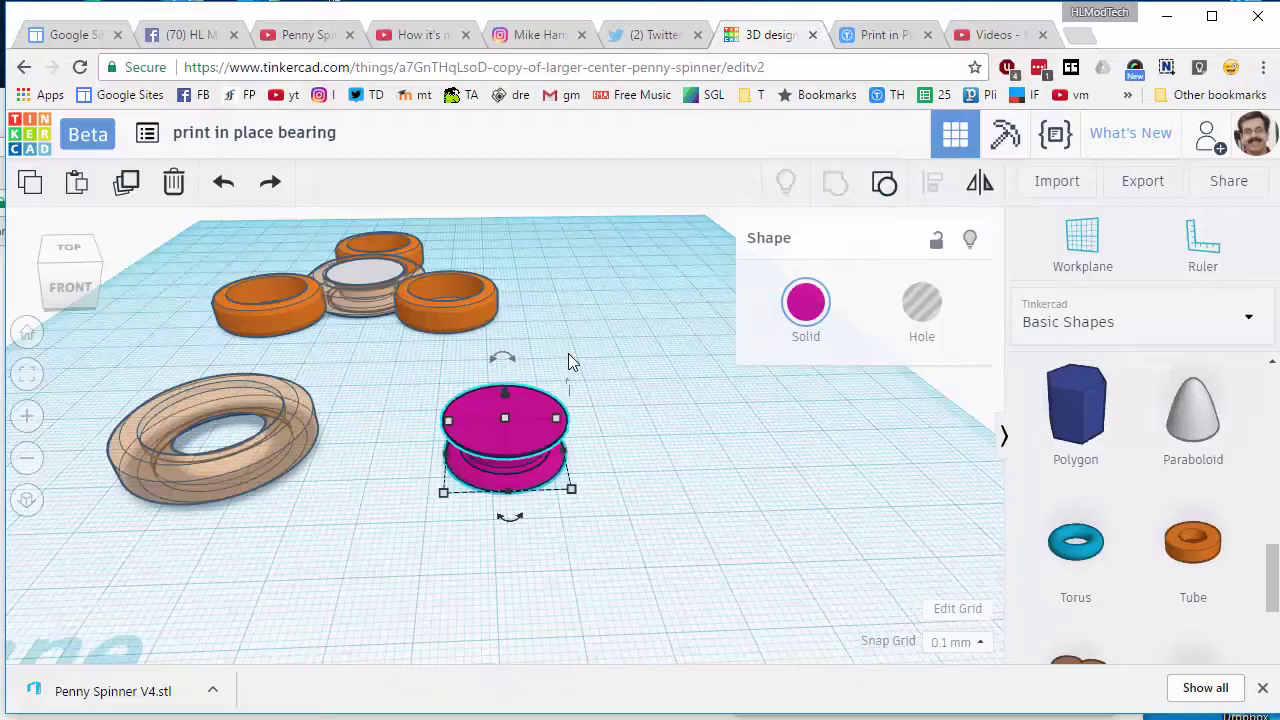
Step: Ungroup the finished sample ring and select its outer tube to check its radius, wall thickness, sides and bevel
{"action": "right_click_drag", "start_coordinate": [568, 353], "coordinate": [249, 420]}
{"action": "left_click", "coordinate": [249, 420]}
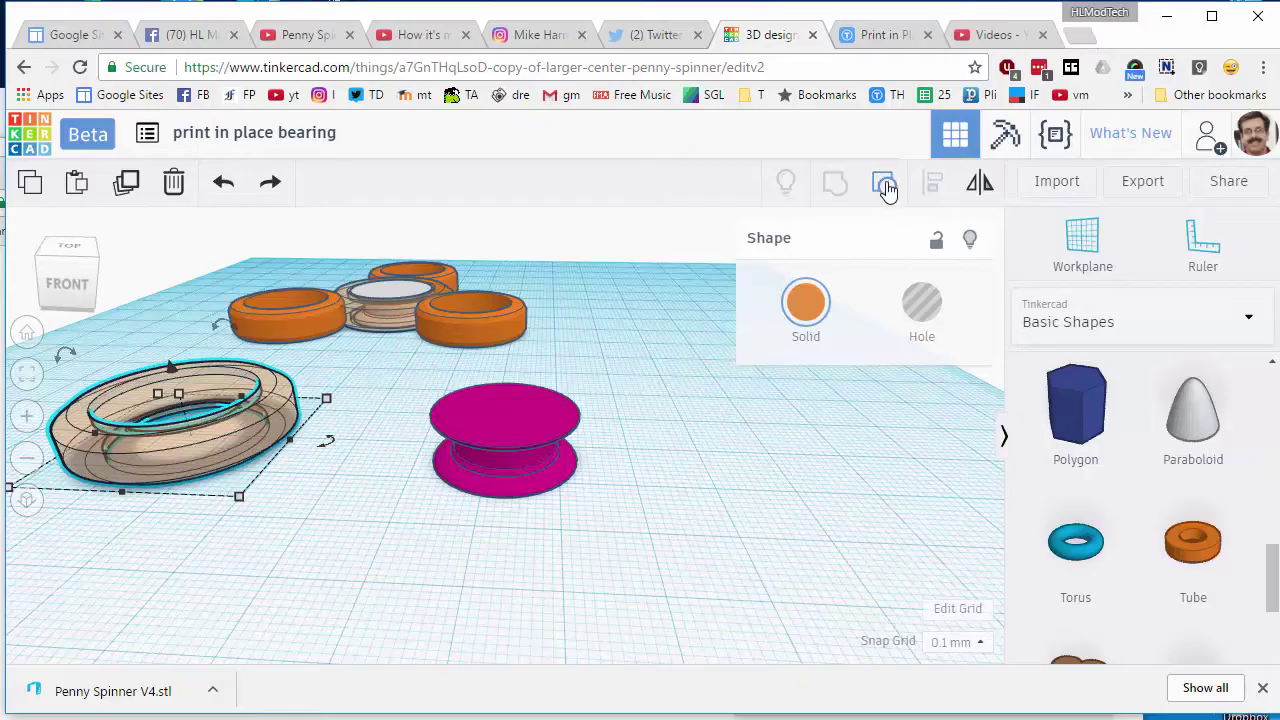
{"action": "left_click", "coordinate": [885, 185]}
{"action": "left_click", "coordinate": [288, 394]}
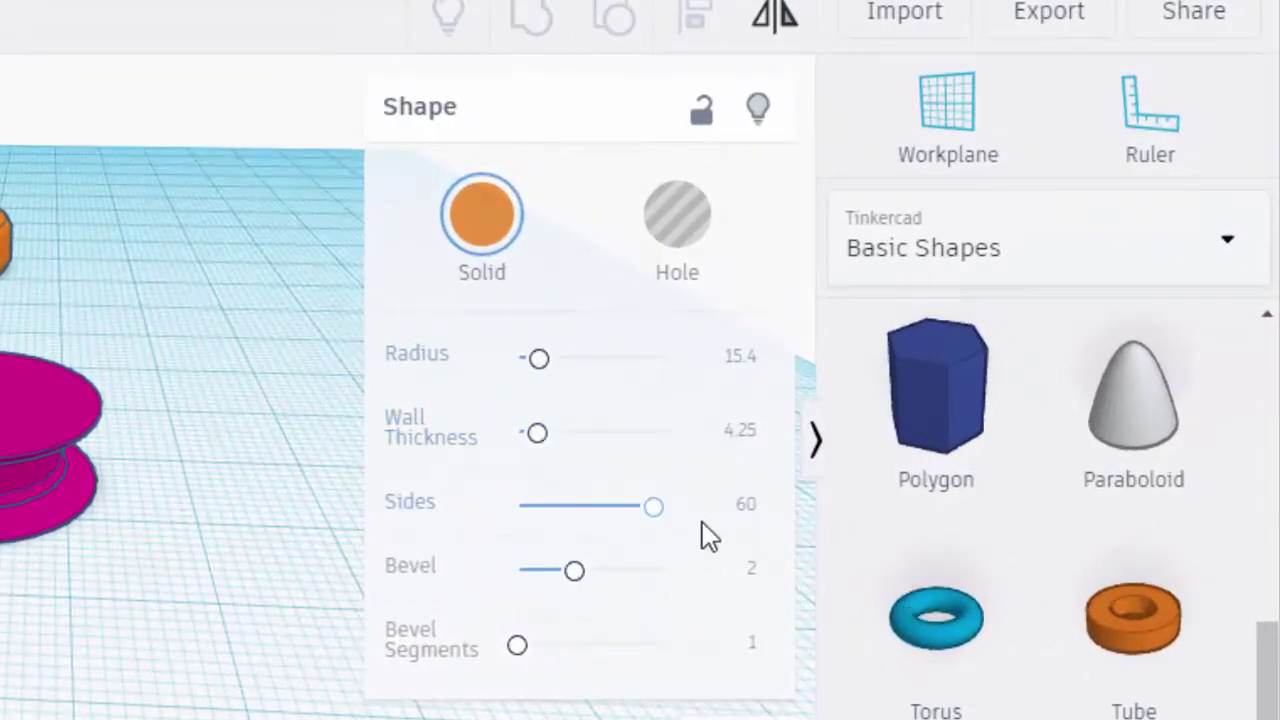
{"action": "scroll", "coordinate": [151, 545], "scroll_direction": "down", "scroll_amount": 2}
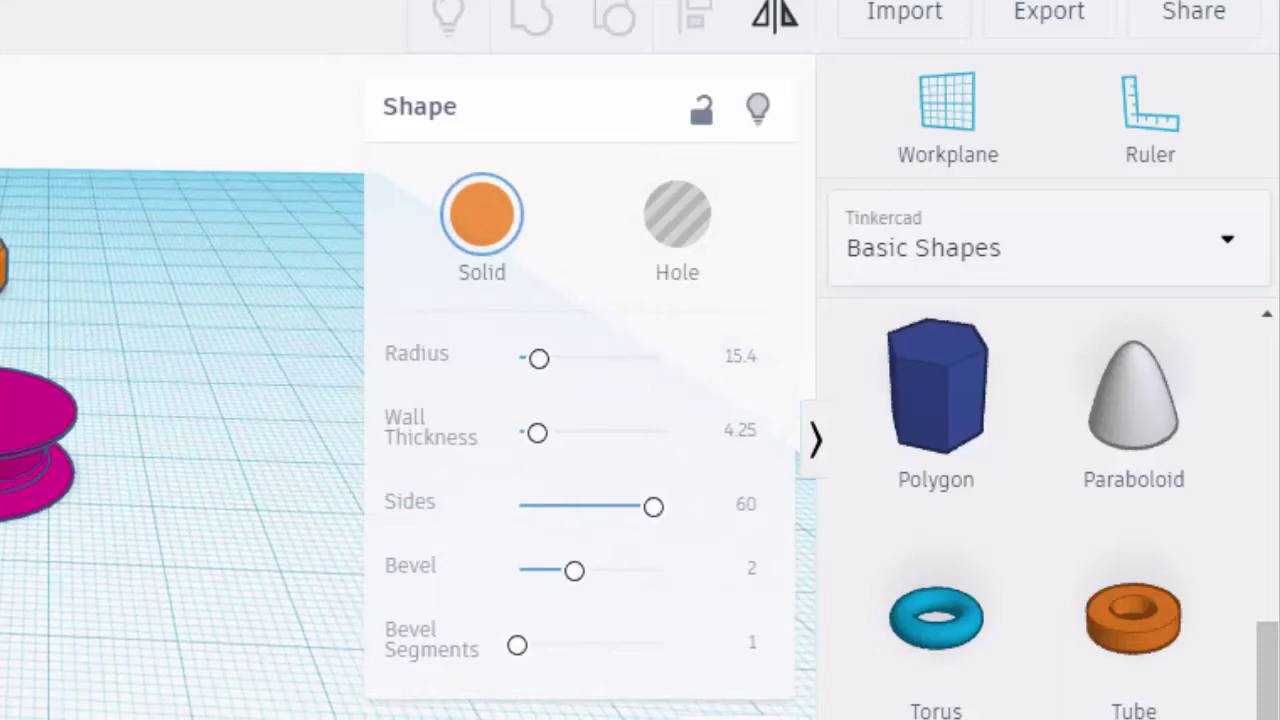
Step: Place a new tube beside the spool and set its radius to 15.4 and its wall thickness to 4.25
{"action": "left_click_drag", "start_coordinate": [1133, 617], "coordinate": [113, 618]}
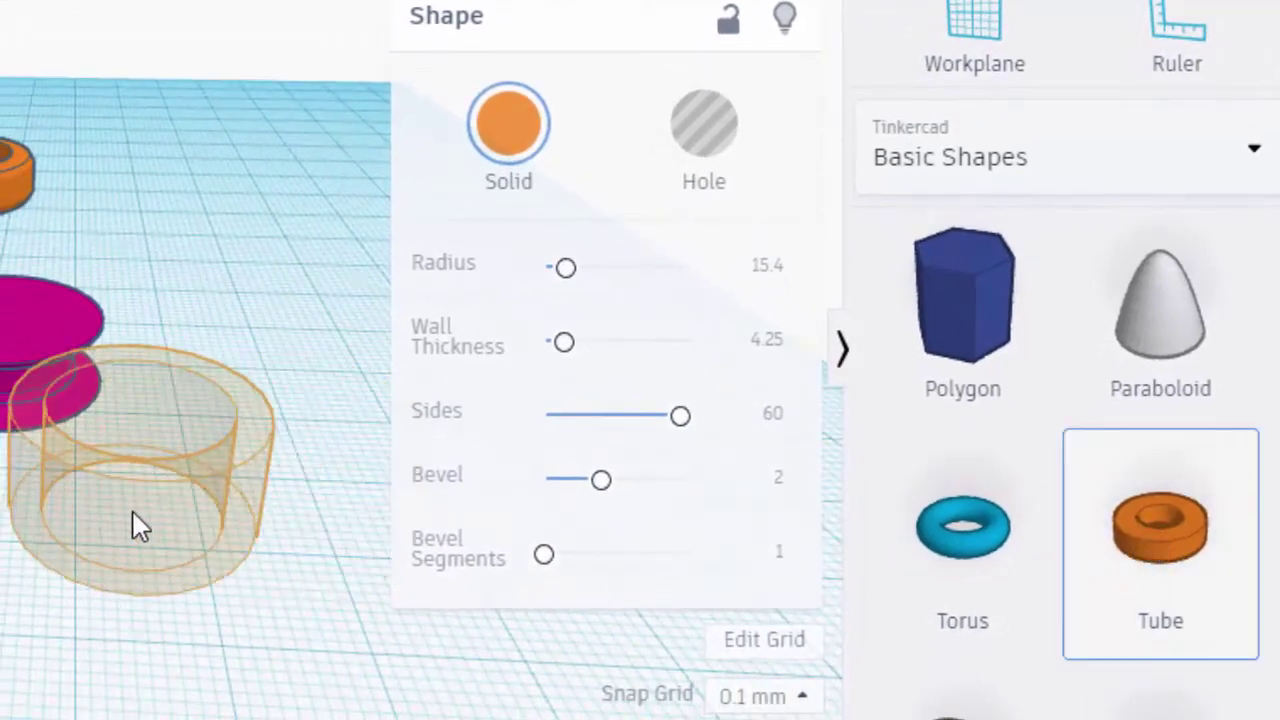
{"action": "left_click_drag", "start_coordinate": [138, 527], "coordinate": [138, 527]}
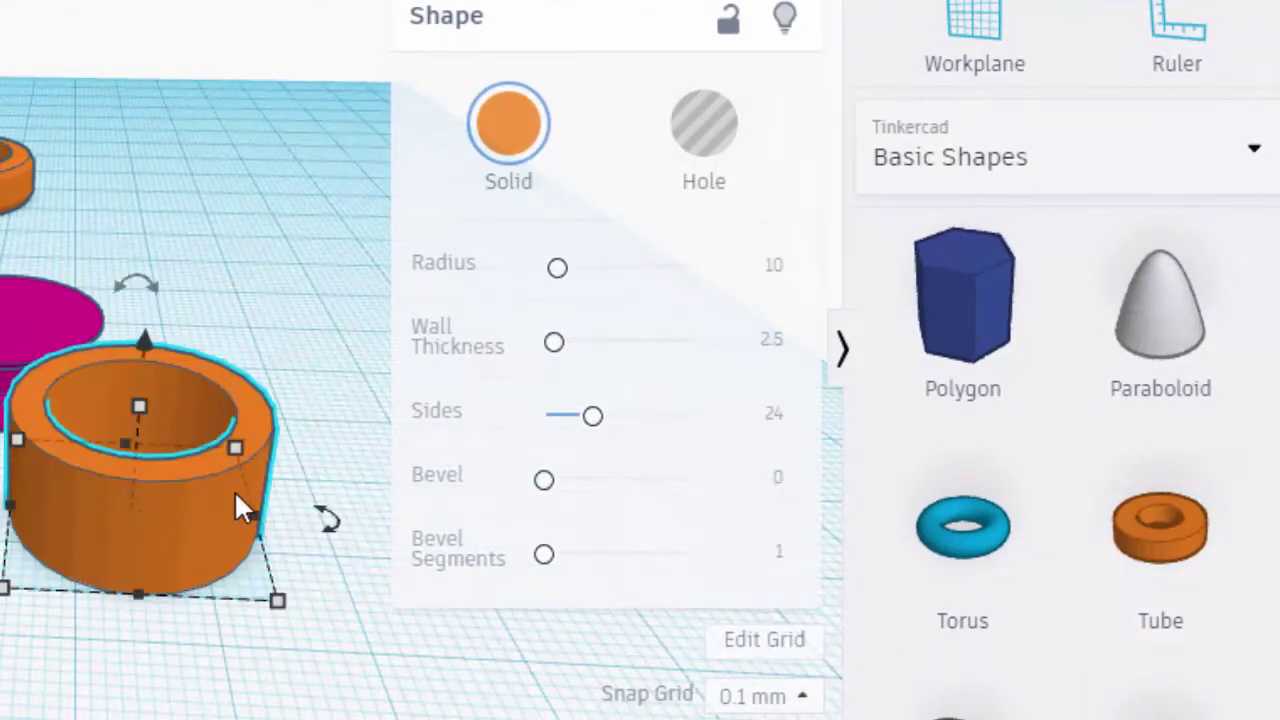
{"action": "left_click", "coordinate": [778, 267]}
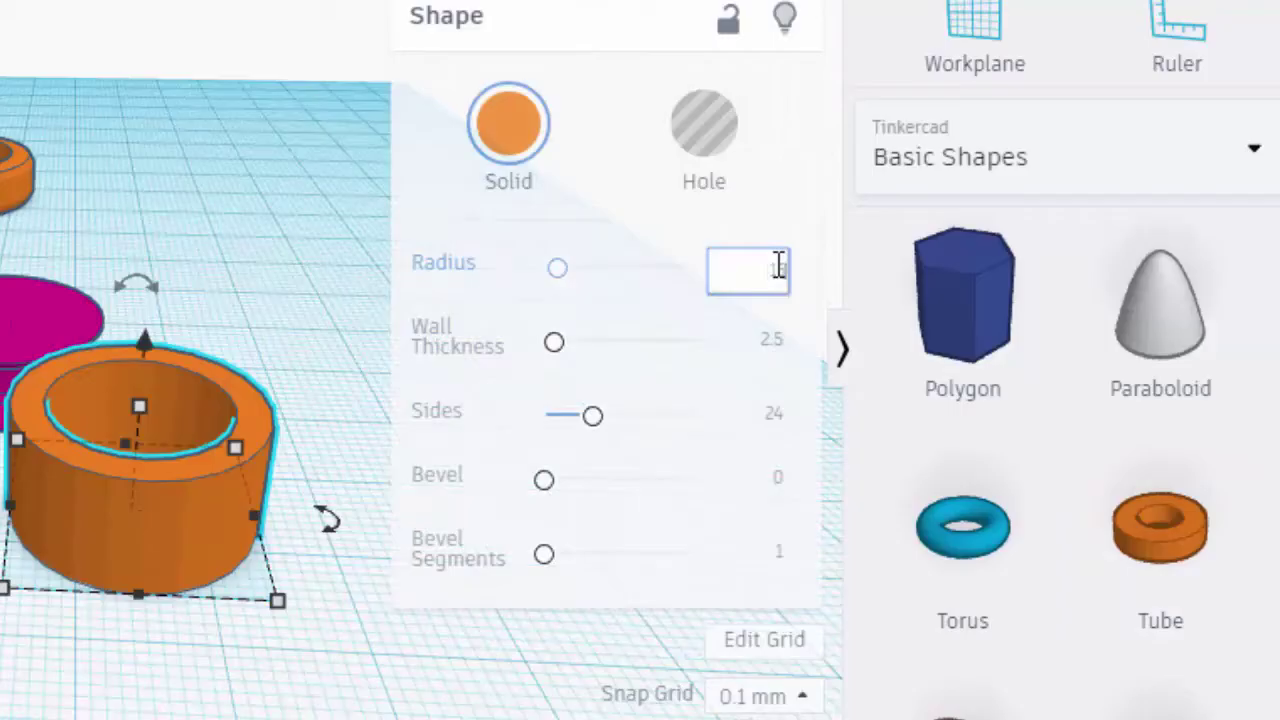
{"action": "key", "text": "Return"}
{"action": "left_click", "coordinate": [766, 336]}
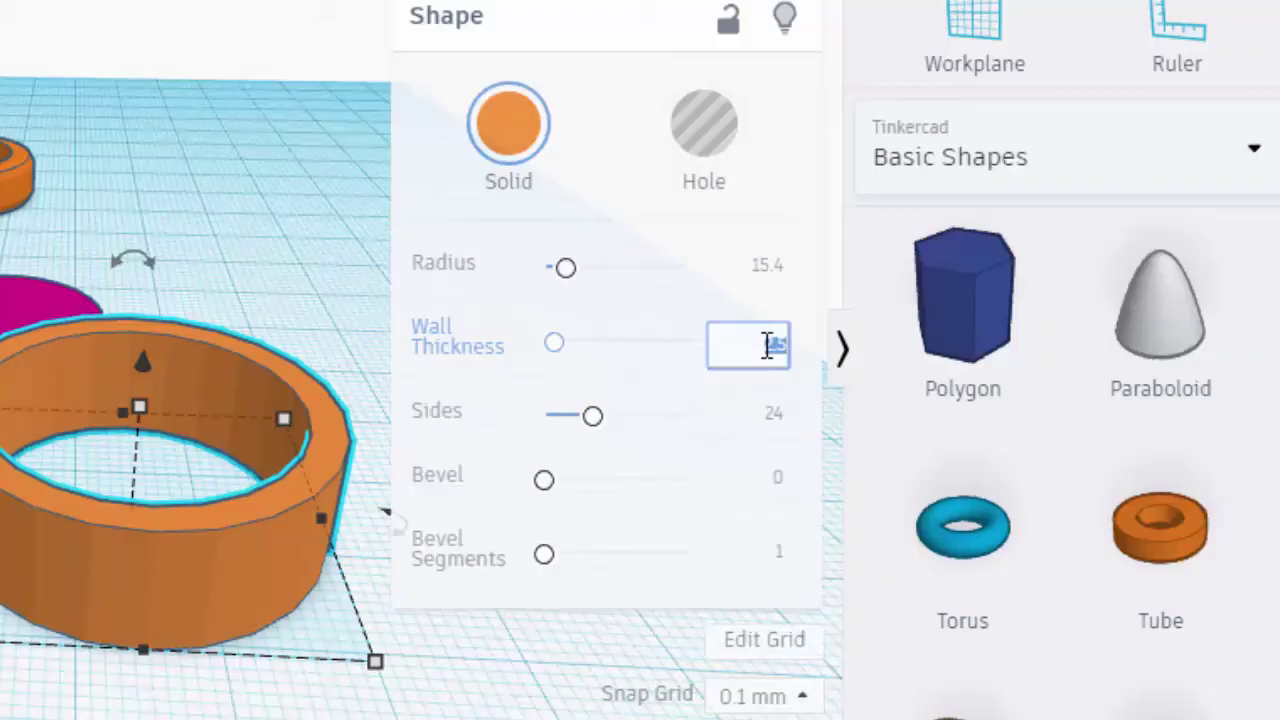
{"action": "key", "text": "Return"}
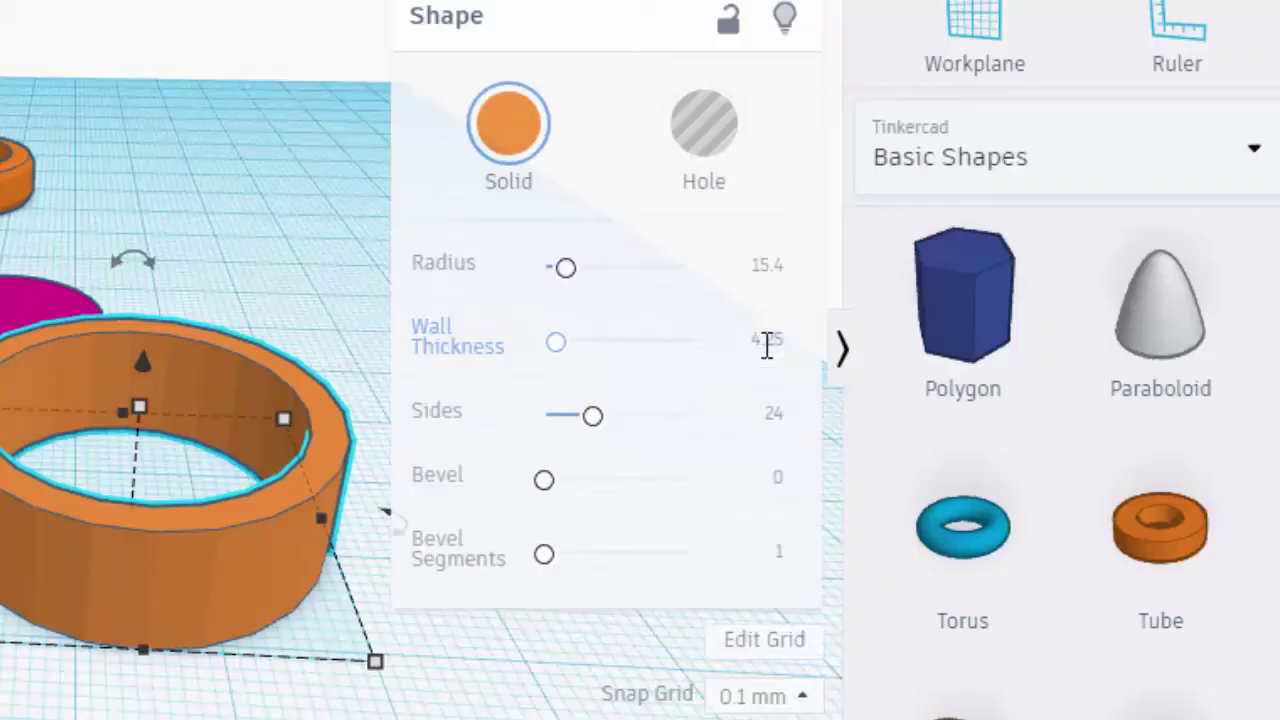
Step: Set the new tube's height to 7 mm, its sides to 60 and its bevel to 2
{"action": "mouse_move", "coordinate": [134, 409]}
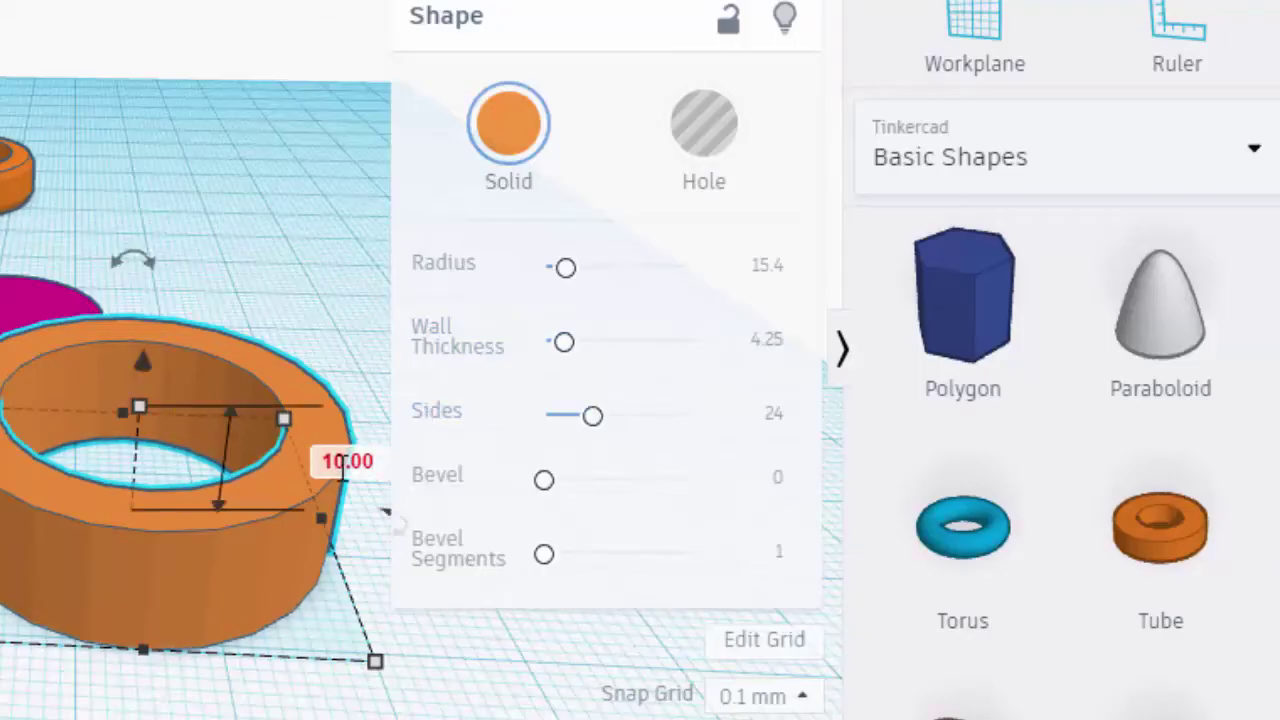
{"action": "left_click", "coordinate": [340, 458]}
{"action": "type", "text": "7"}
{"action": "key", "text": "Return"}
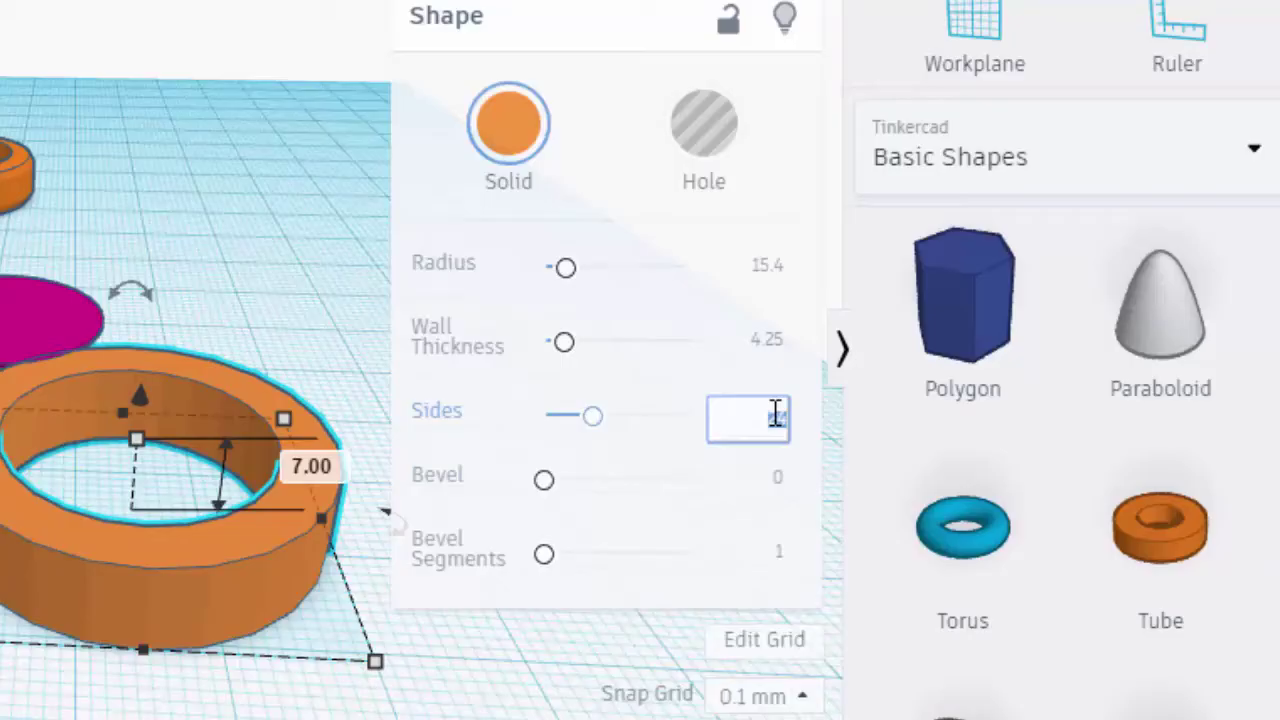
{"action": "key", "text": "Return"}
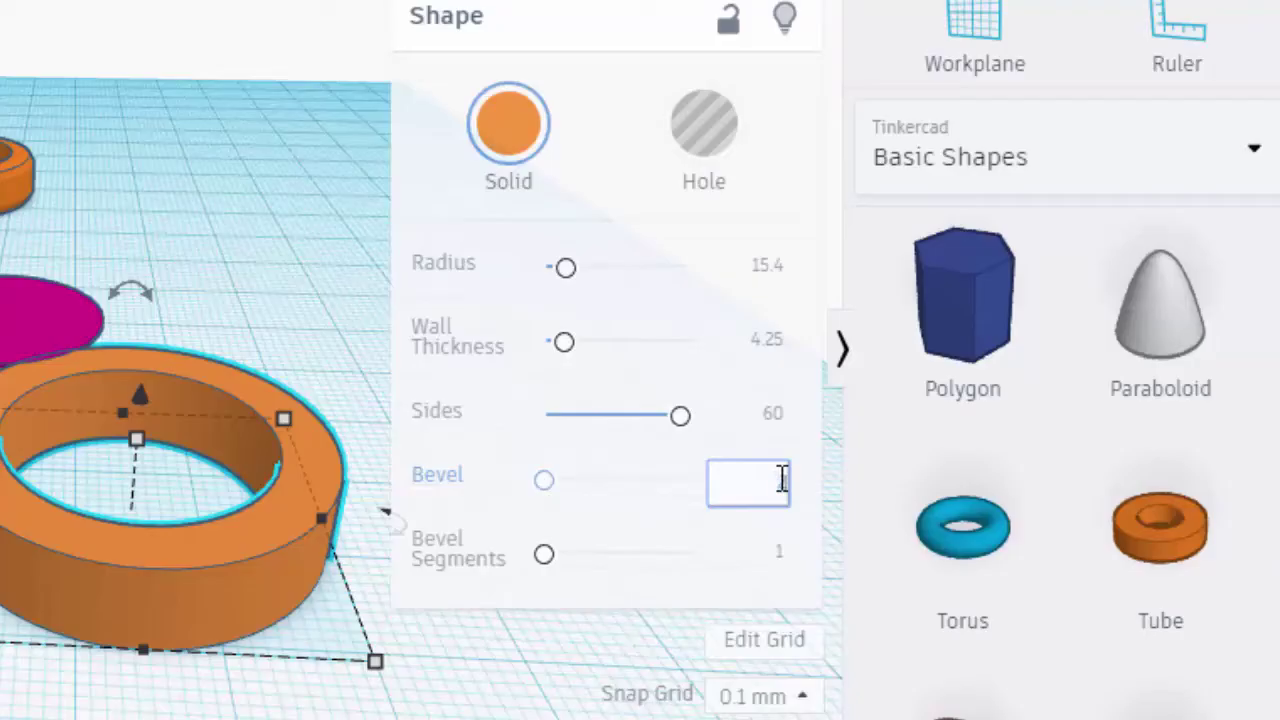
{"action": "type", "text": "2"}
{"action": "key", "text": "Return"}
Step: Move the tube around the spool and center-align the two shapes in both horizontal directions
{"action": "right_click_drag", "start_coordinate": [262, 639], "coordinate": [225, 610]}
{"action": "right_click_drag", "start_coordinate": [110, 568], "coordinate": [123, 601]}
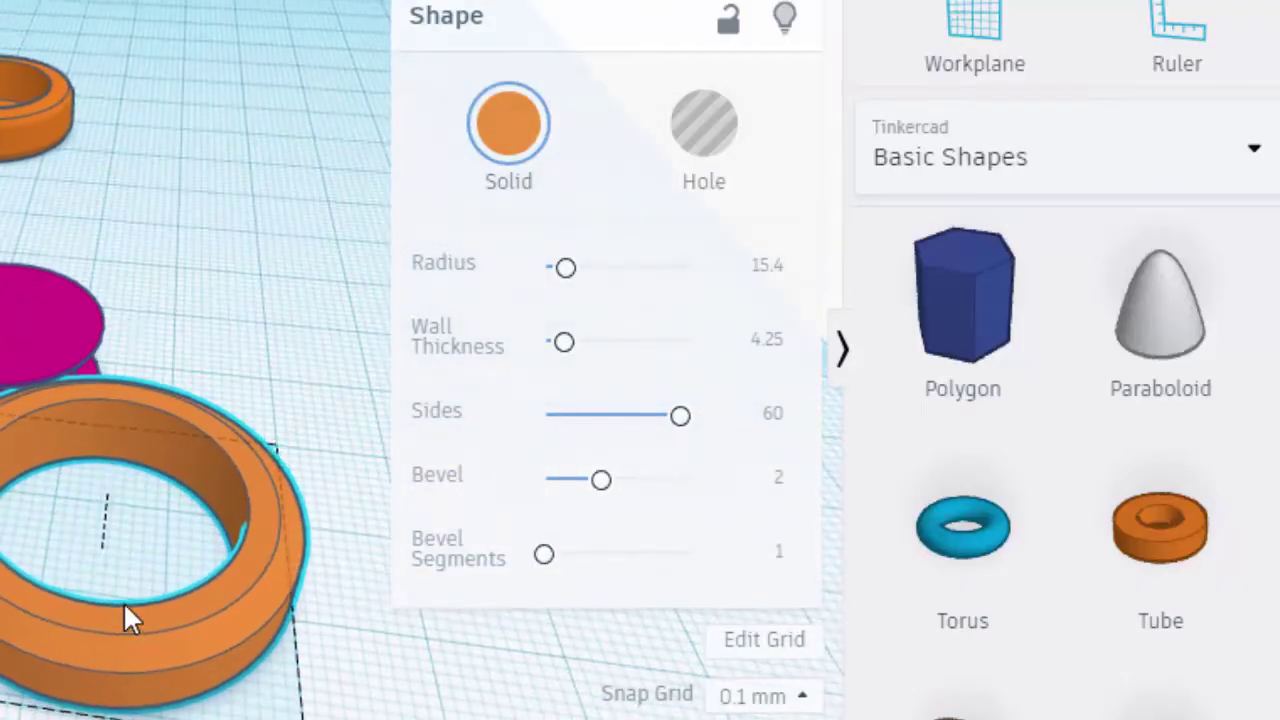
{"action": "left_click_drag", "start_coordinate": [143, 641], "coordinate": [19, 431]}
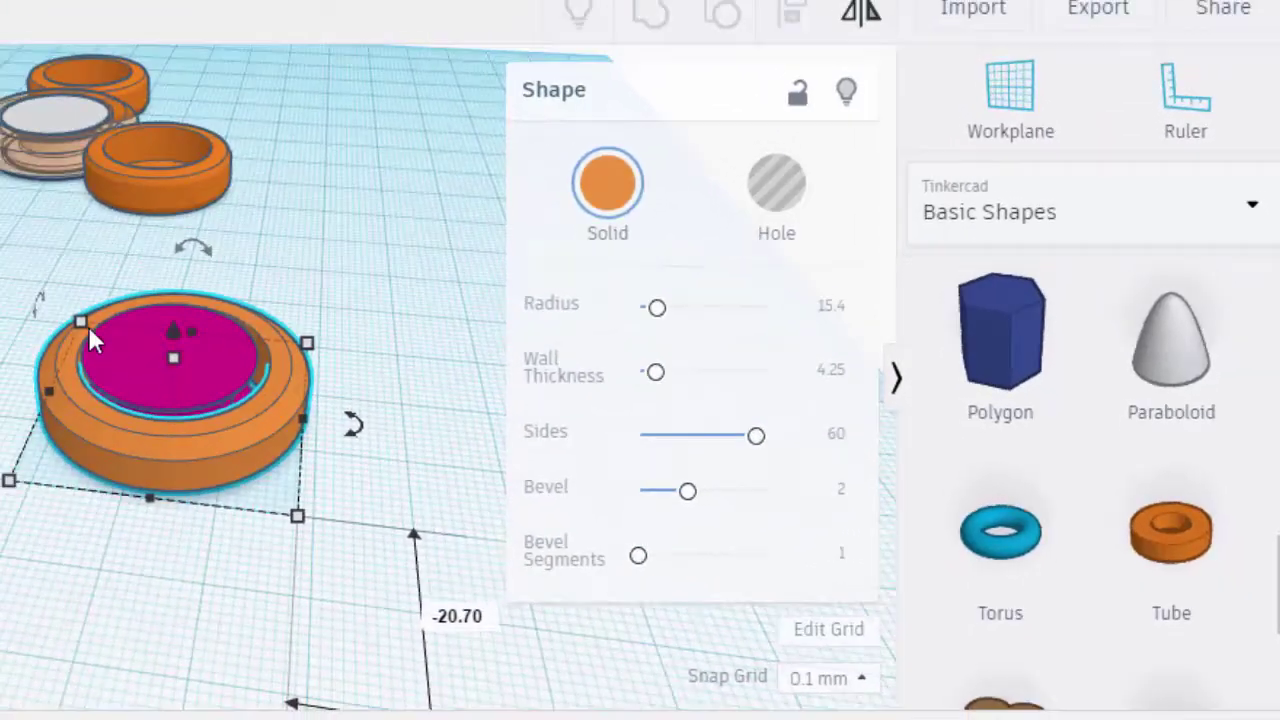
{"action": "left_click", "coordinate": [40, 322], "text": "shift"}
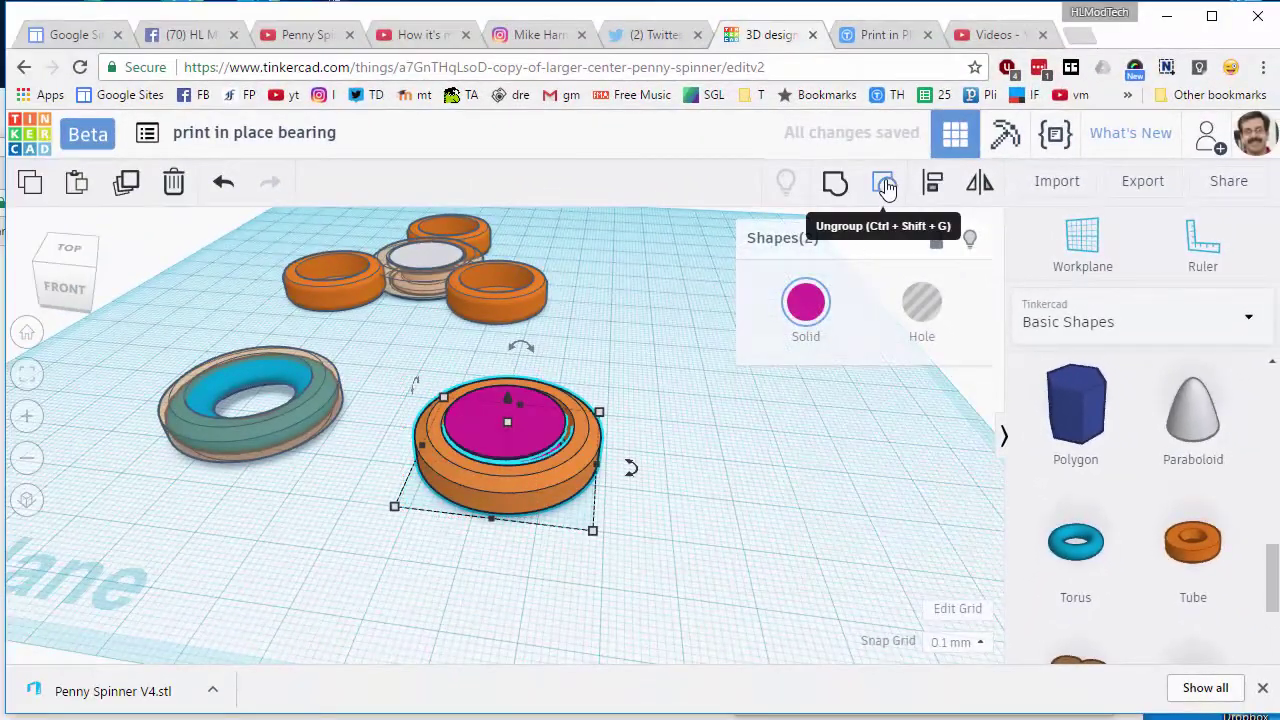
{"action": "left_click", "coordinate": [932, 181]}
{"action": "left_click", "coordinate": [484, 543]}
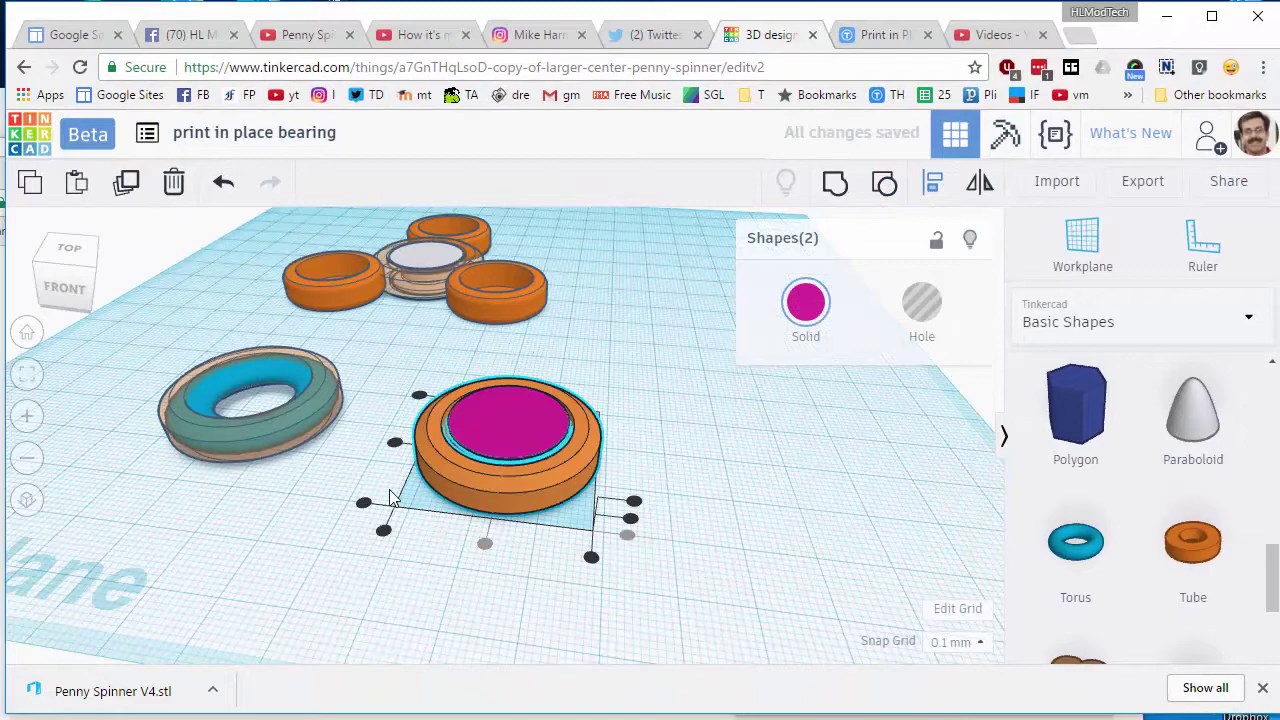
{"action": "left_click", "coordinate": [395, 442]}
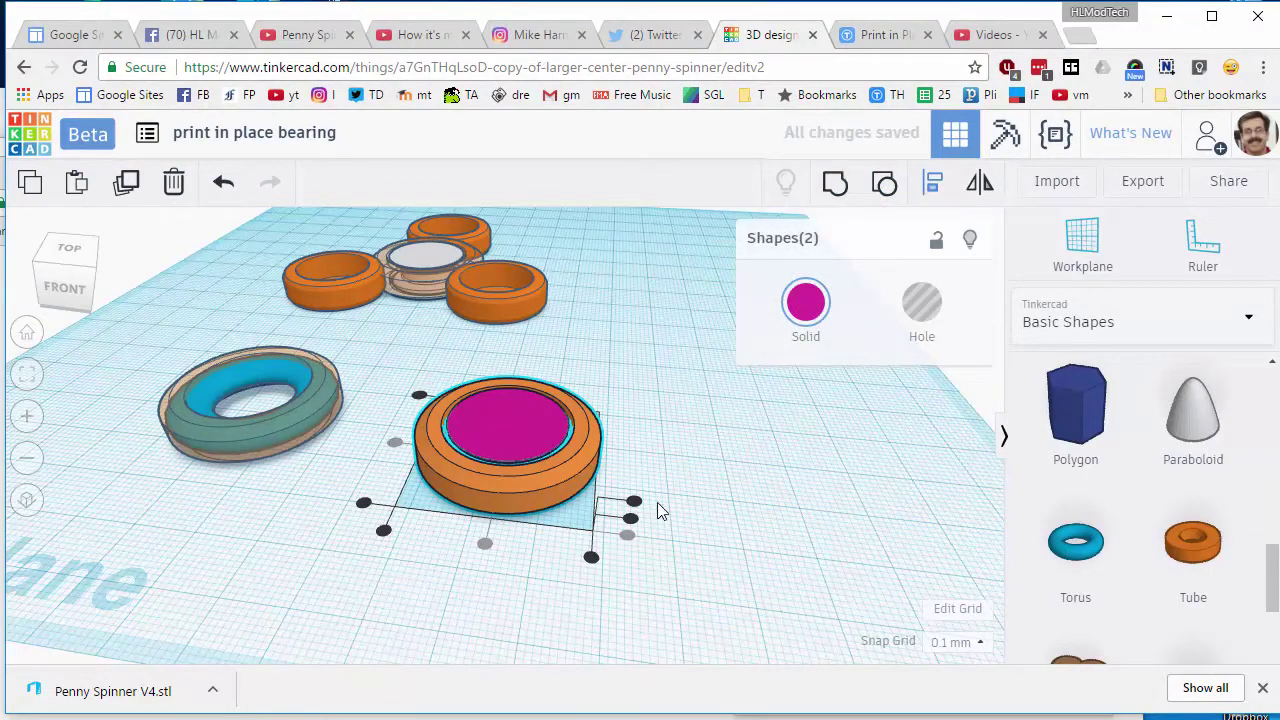
{"action": "left_click", "coordinate": [520, 598]}
Step: Make the outer tube transparent and check the spool inside it from the front
{"action": "left_click", "coordinate": [530, 496]}
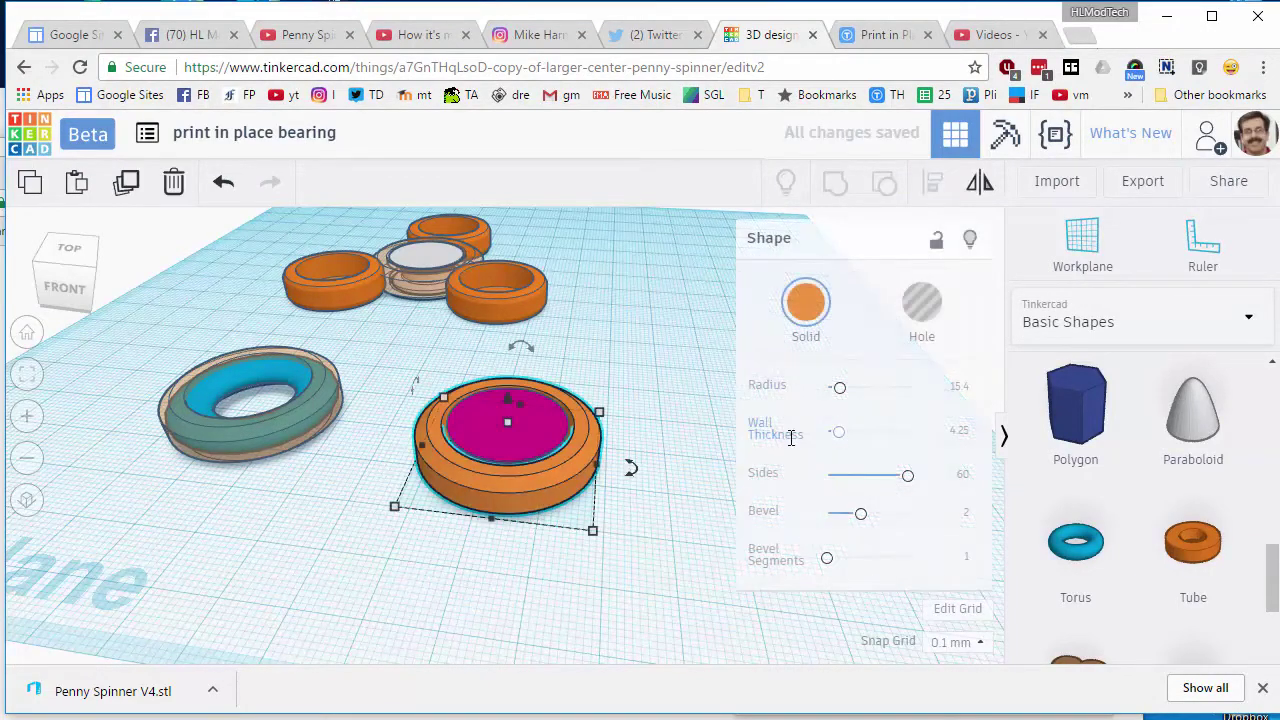
{"action": "left_click", "coordinate": [790, 337]}
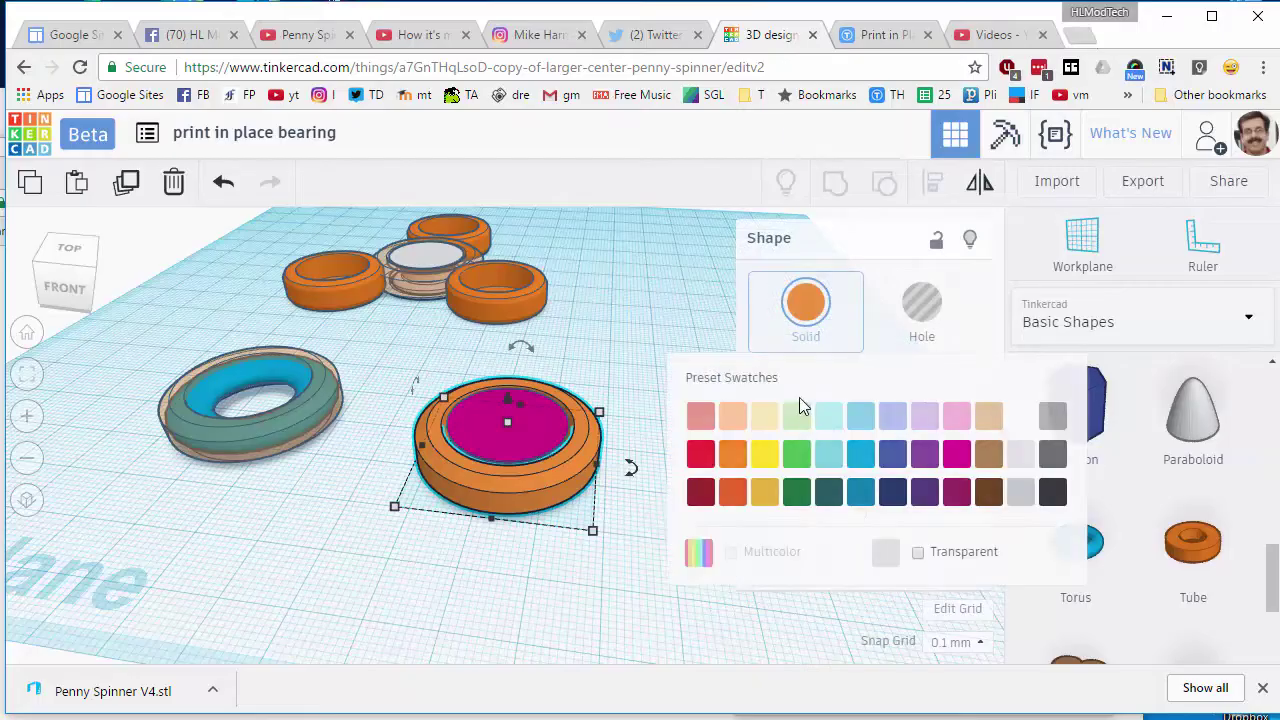
{"action": "left_click", "coordinate": [917, 551]}
{"action": "right_click_drag", "start_coordinate": [605, 561], "coordinate": [428, 402]}
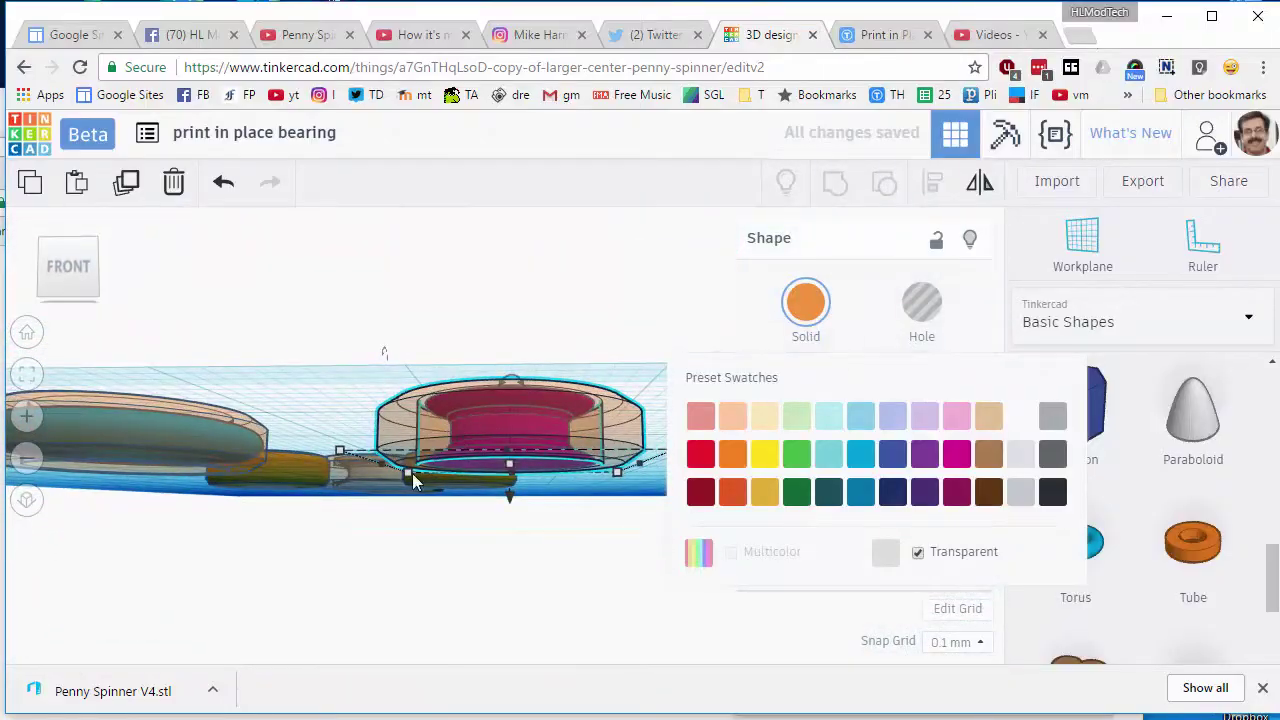
{"action": "right_click_drag", "start_coordinate": [412, 473], "coordinate": [423, 540]}
{"action": "scroll", "coordinate": [423, 540], "scroll_direction": "down", "scroll_amount": 3}
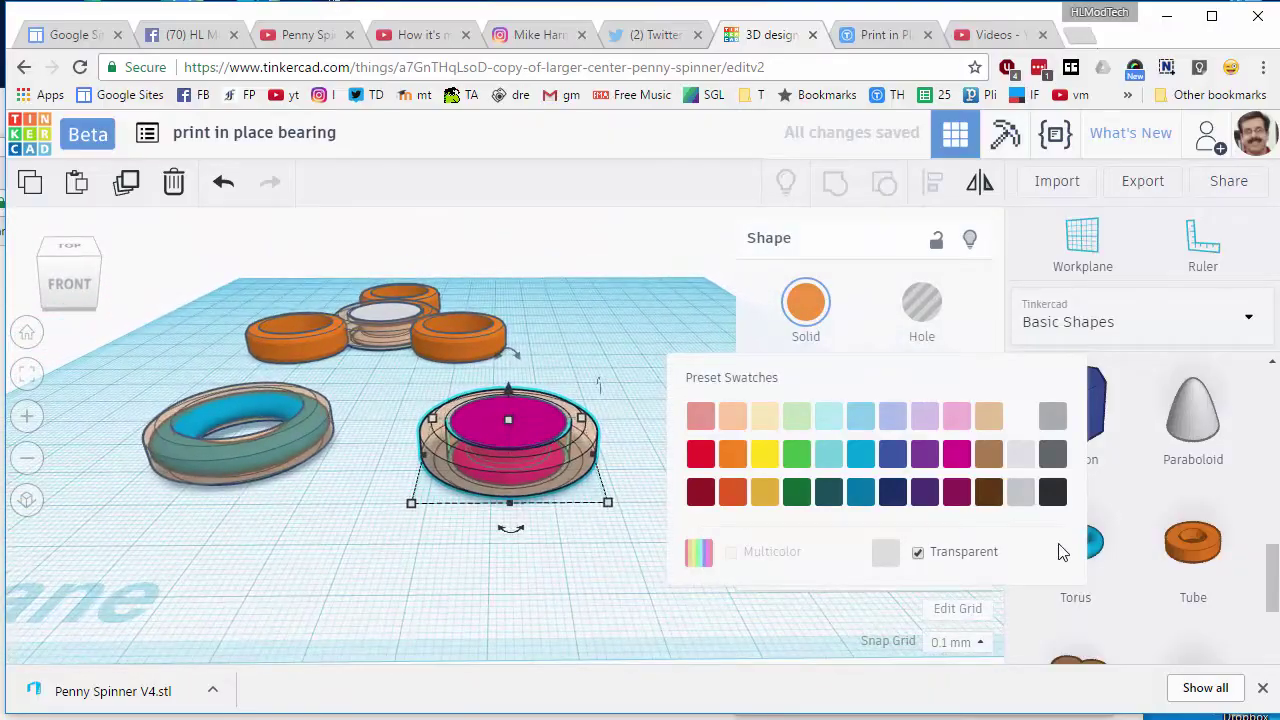
Step: Place a torus in front of the spool and set both its length and width to 30 mm
{"action": "left_click_drag", "start_coordinate": [1086, 543], "coordinate": [515, 592]}
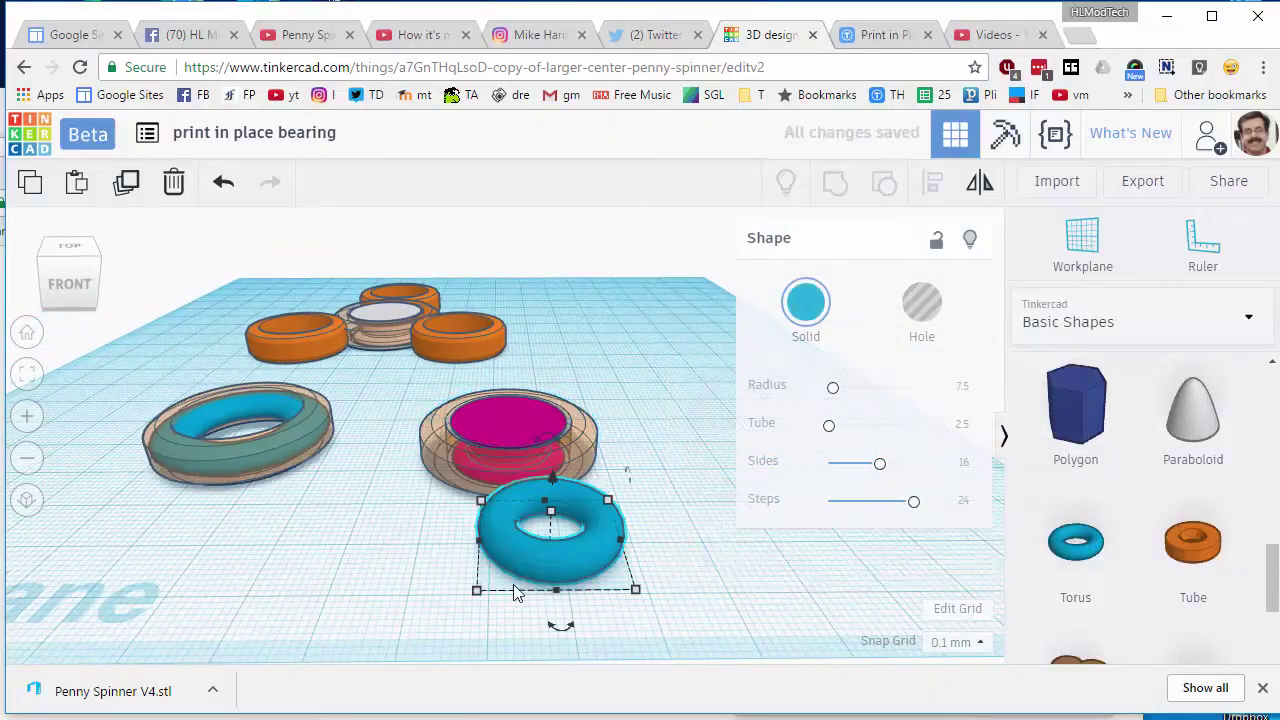
{"action": "left_click", "coordinate": [477, 591]}
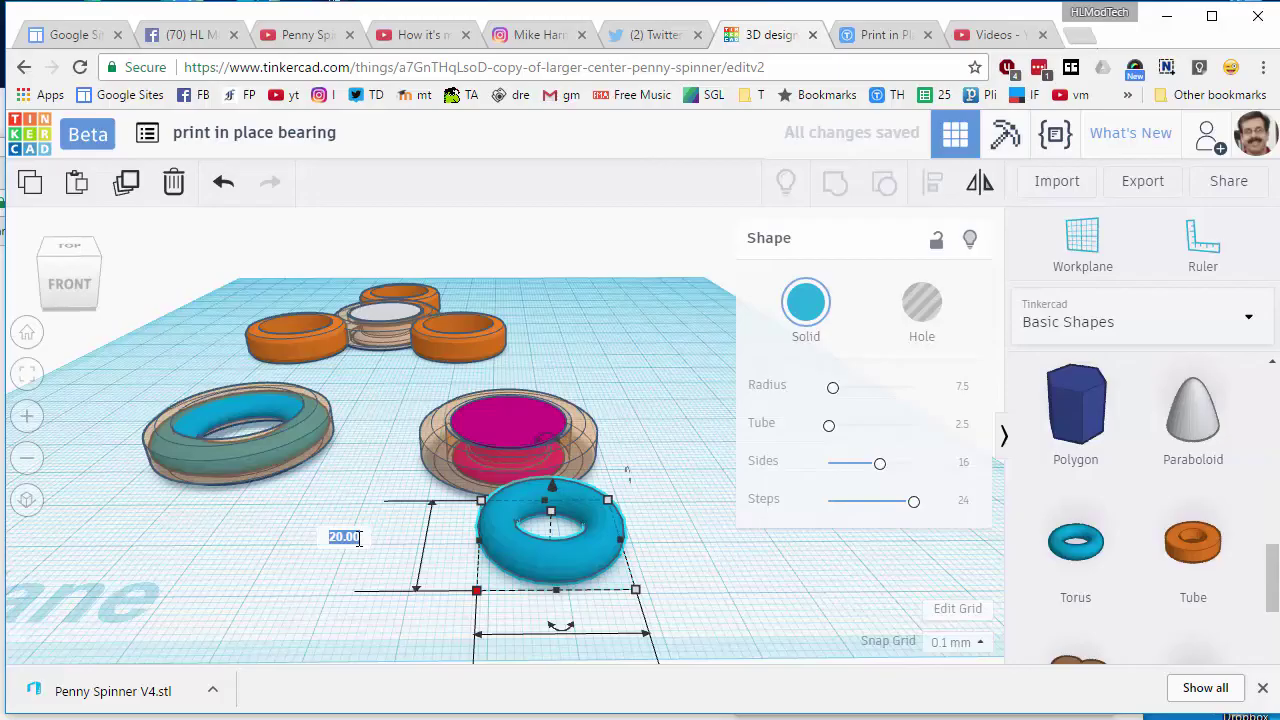
{"action": "type", "text": "30"}
{"action": "key", "text": "Return"}
{"action": "scroll", "coordinate": [397, 557], "scroll_direction": "down", "scroll_amount": 2}
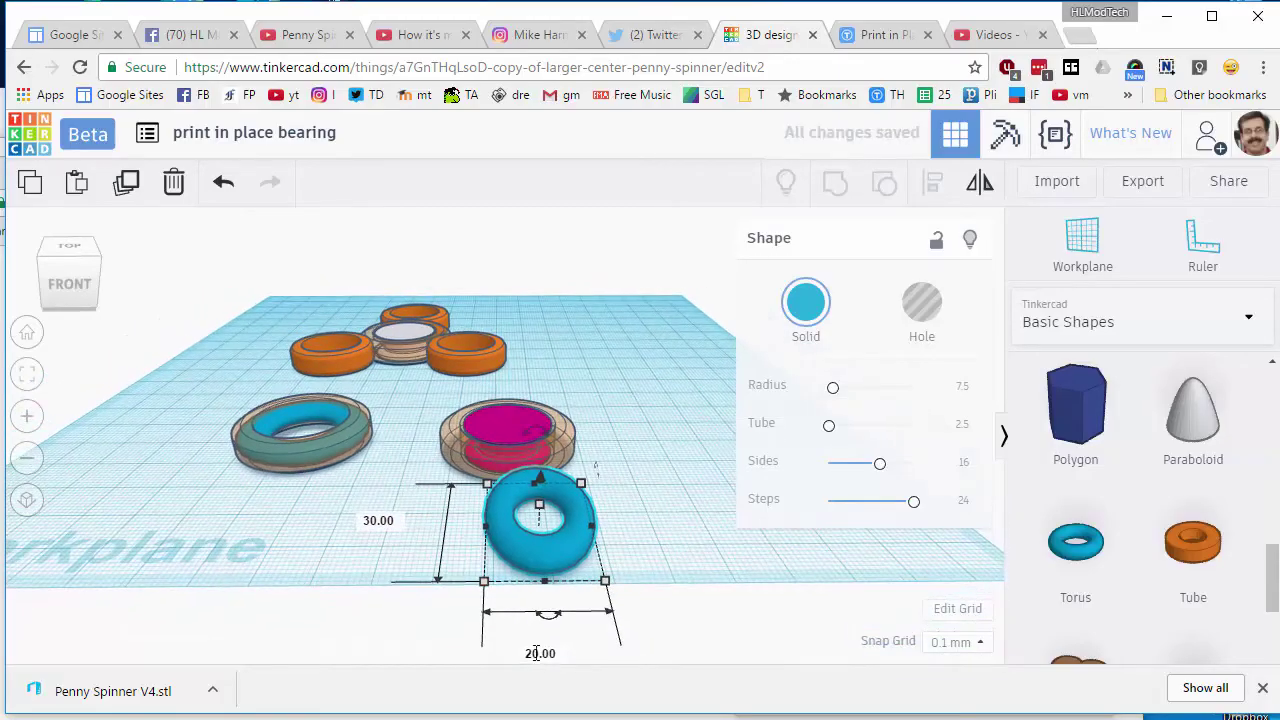
{"action": "type", "text": "30"}
{"action": "key", "text": "Return"}
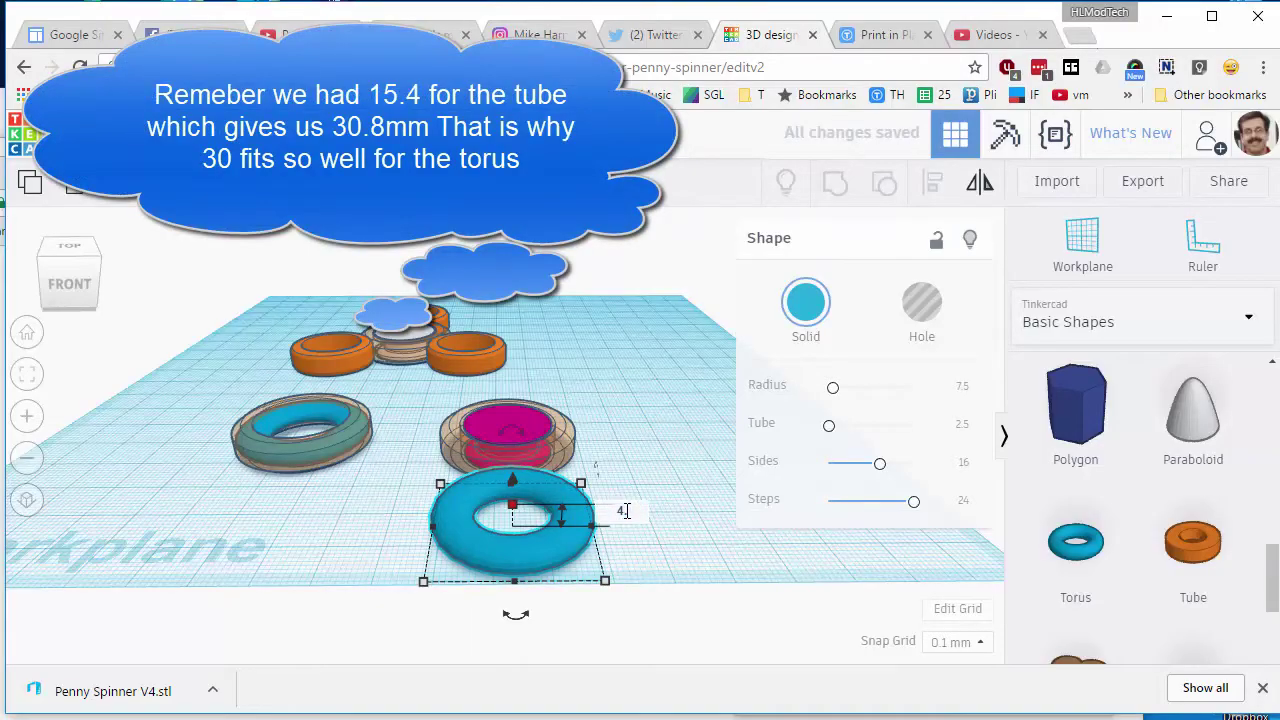
Step: Move the torus around the spool and center-align the torus, tube and spool in both horizontal directions
{"action": "left_click_drag", "start_coordinate": [522, 544], "coordinate": [513, 460]}
{"action": "left_click_drag", "start_coordinate": [405, 400], "coordinate": [597, 484]}
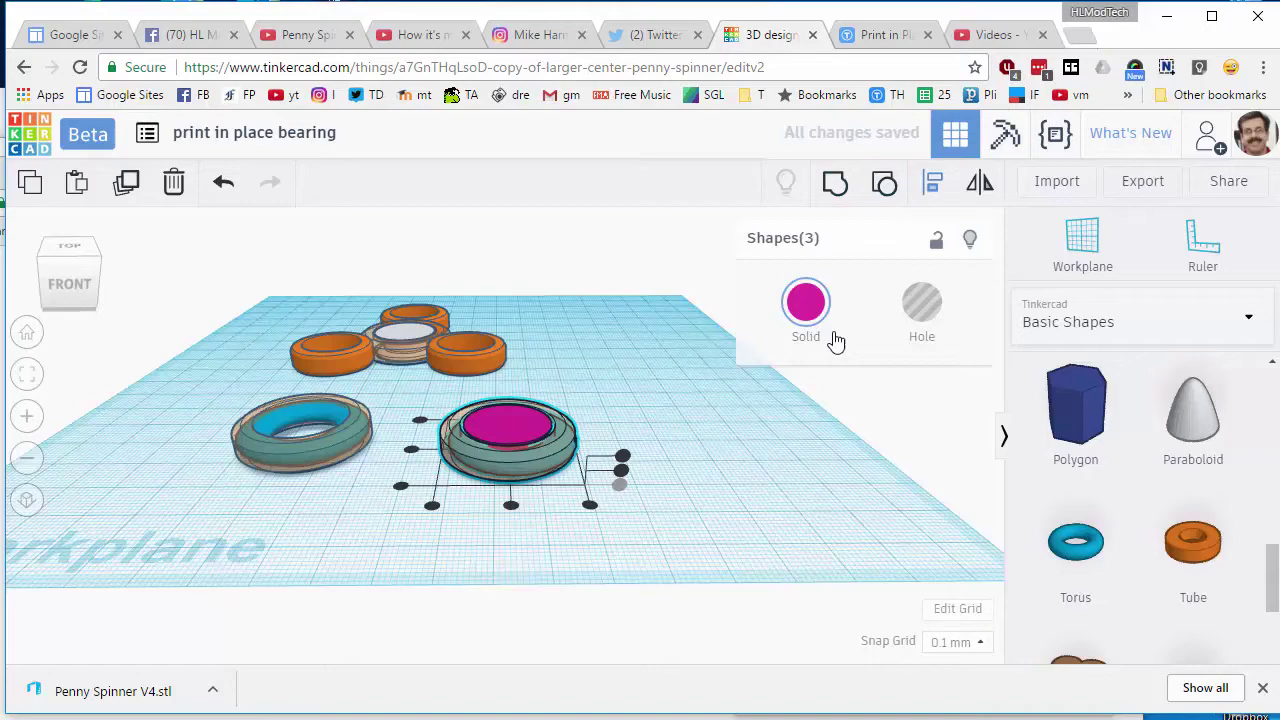
{"action": "left_click", "coordinate": [511, 506]}
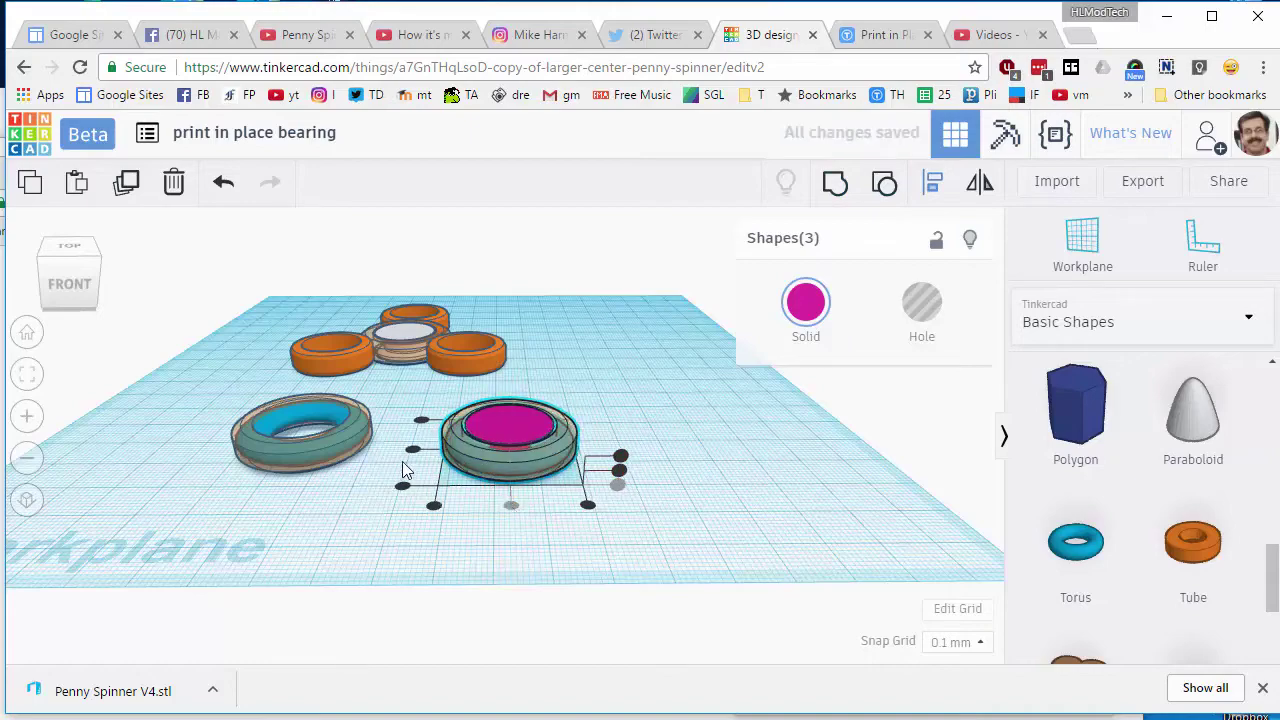
{"action": "left_click", "coordinate": [410, 452]}
{"action": "left_click", "coordinate": [511, 525]}
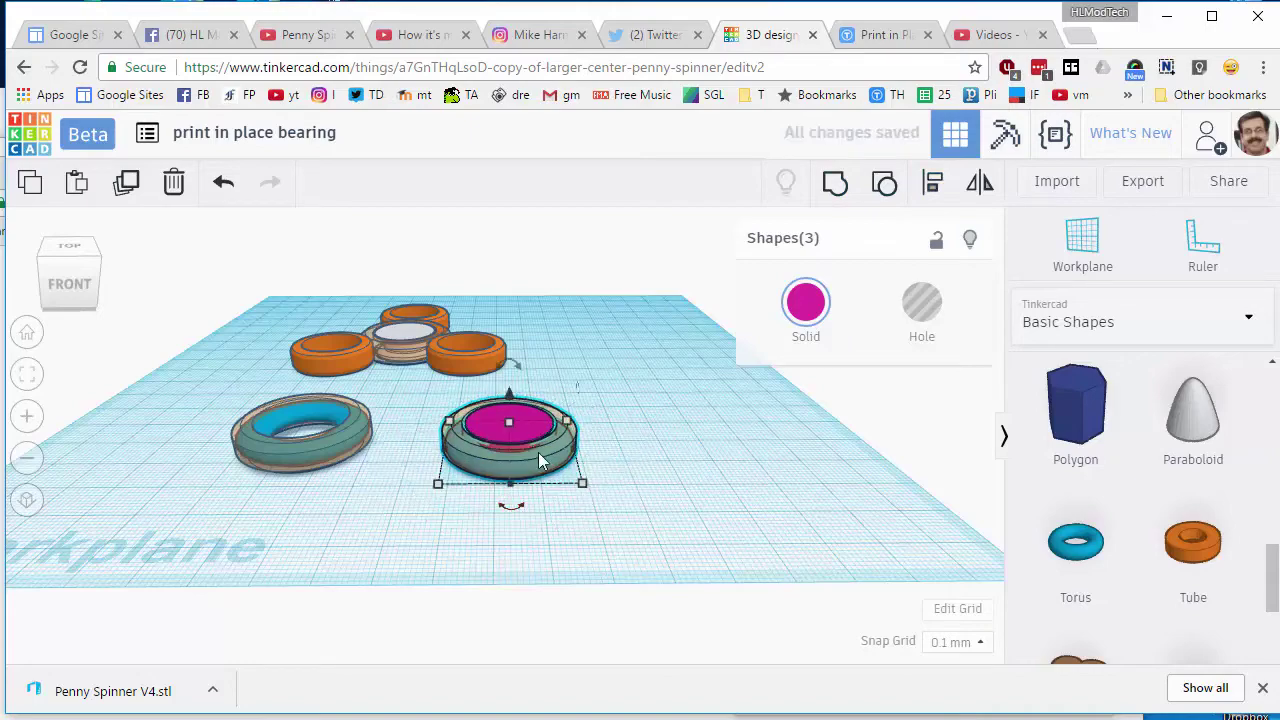
Step: Hide the outer tube and center-align the torus and spool vertically
{"action": "left_click", "coordinate": [596, 437]}
{"action": "scroll", "coordinate": [590, 440], "scroll_direction": "up", "scroll_amount": 4}
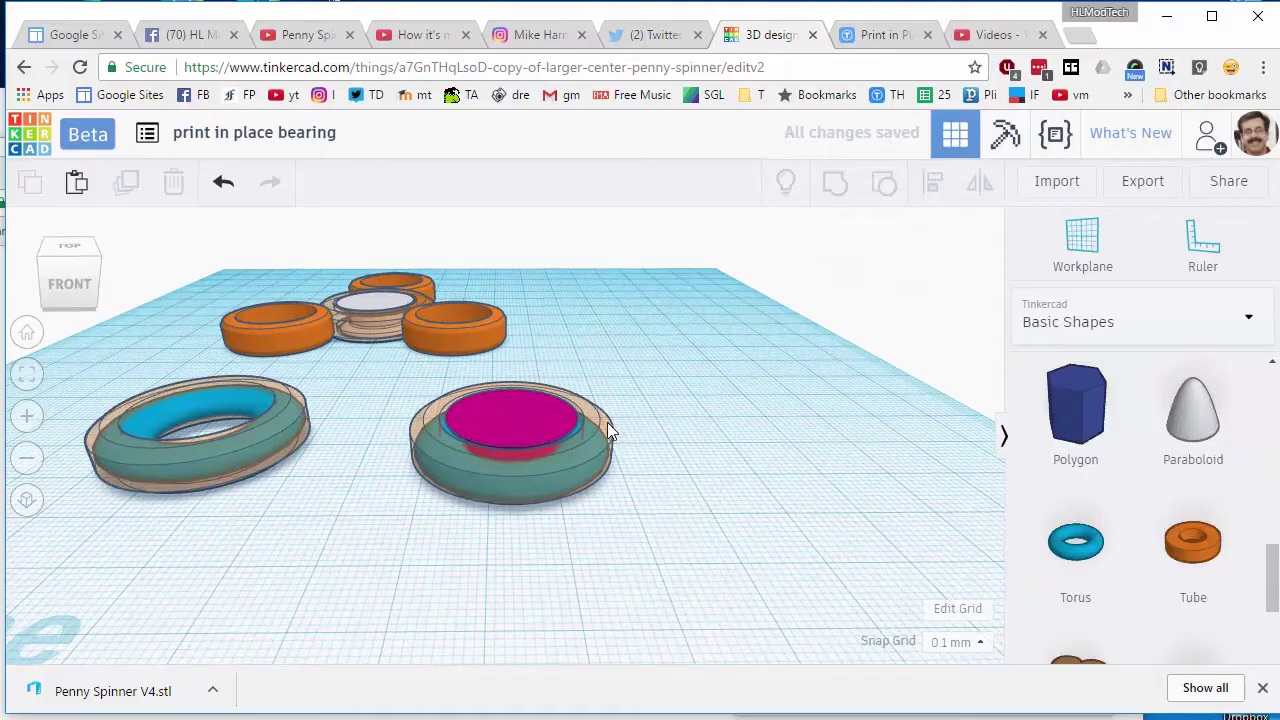
{"action": "left_click", "coordinate": [607, 422]}
{"action": "left_click", "coordinate": [962, 240]}
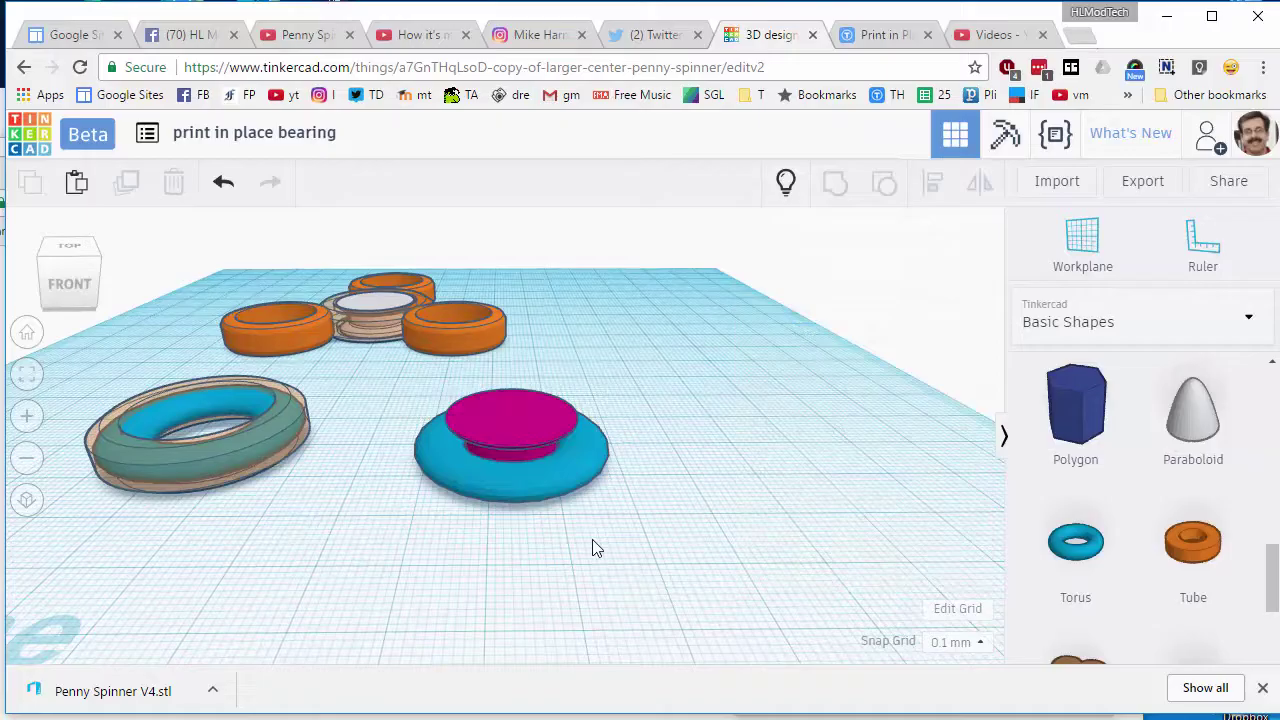
{"action": "right_click_drag", "start_coordinate": [593, 548], "coordinate": [420, 470]}
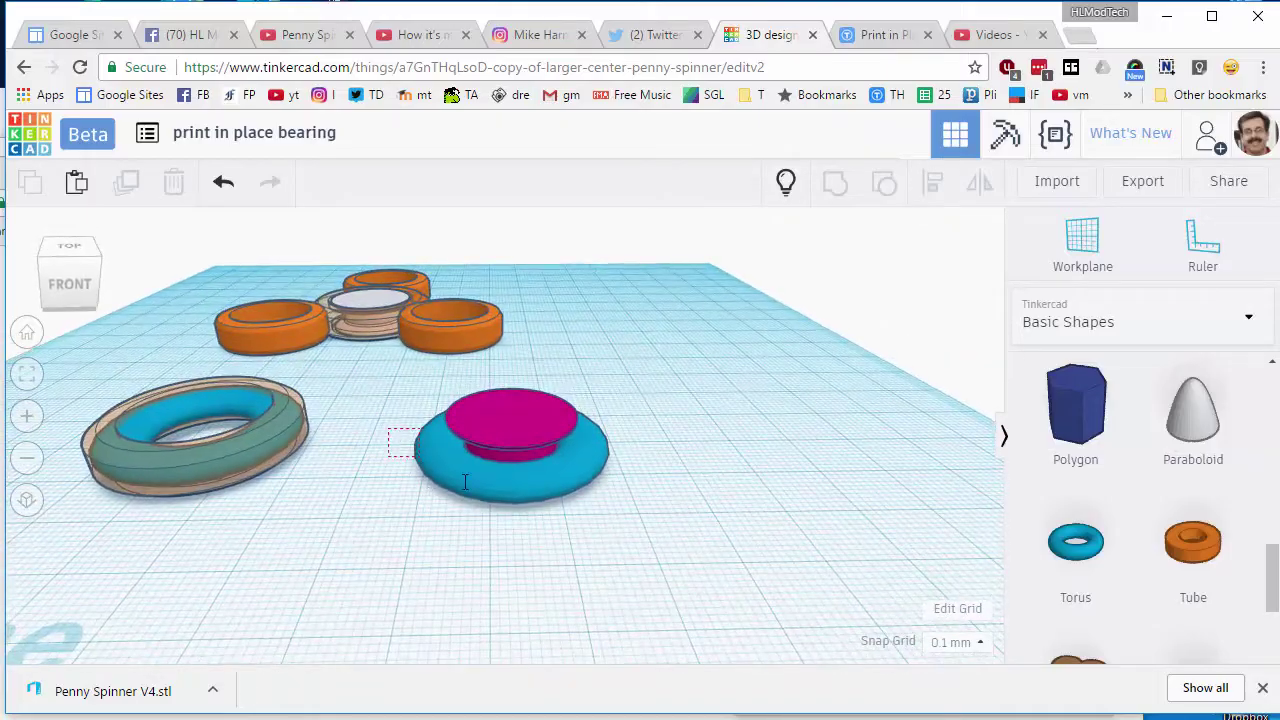
{"action": "left_click_drag", "start_coordinate": [504, 494], "coordinate": [505, 496]}
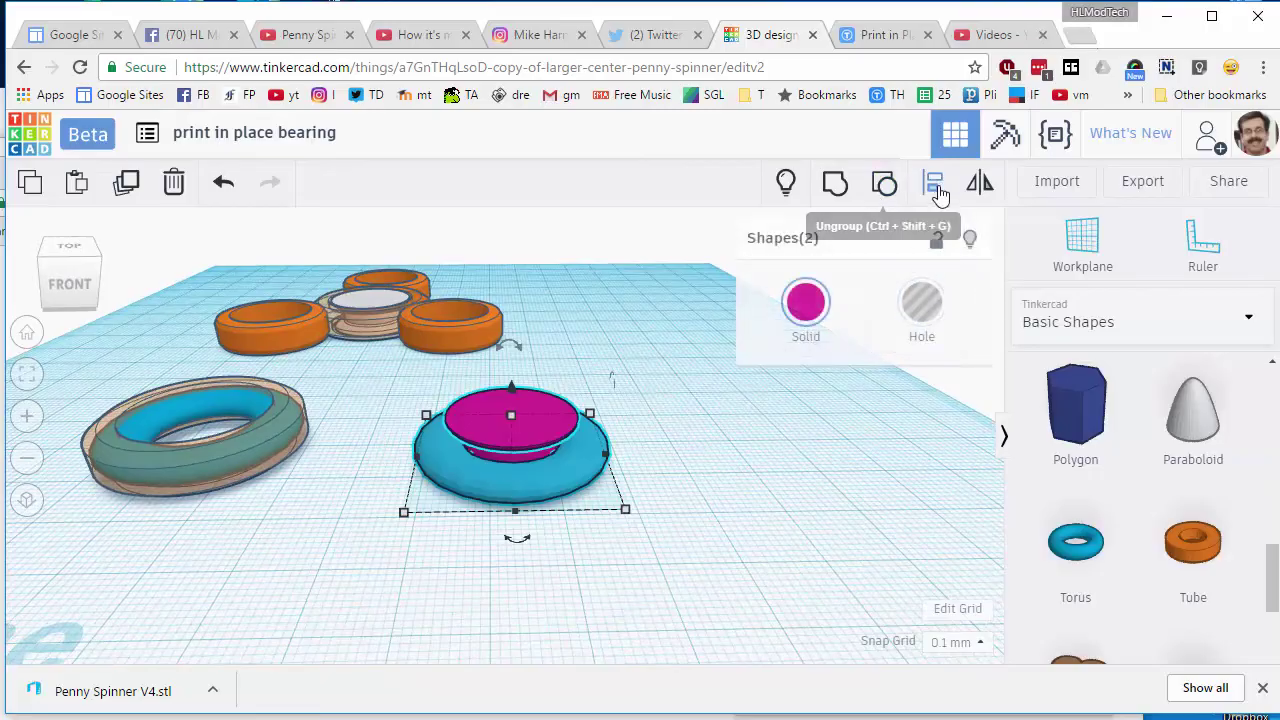
{"action": "left_click", "coordinate": [934, 183]}
{"action": "left_click", "coordinate": [669, 486]}
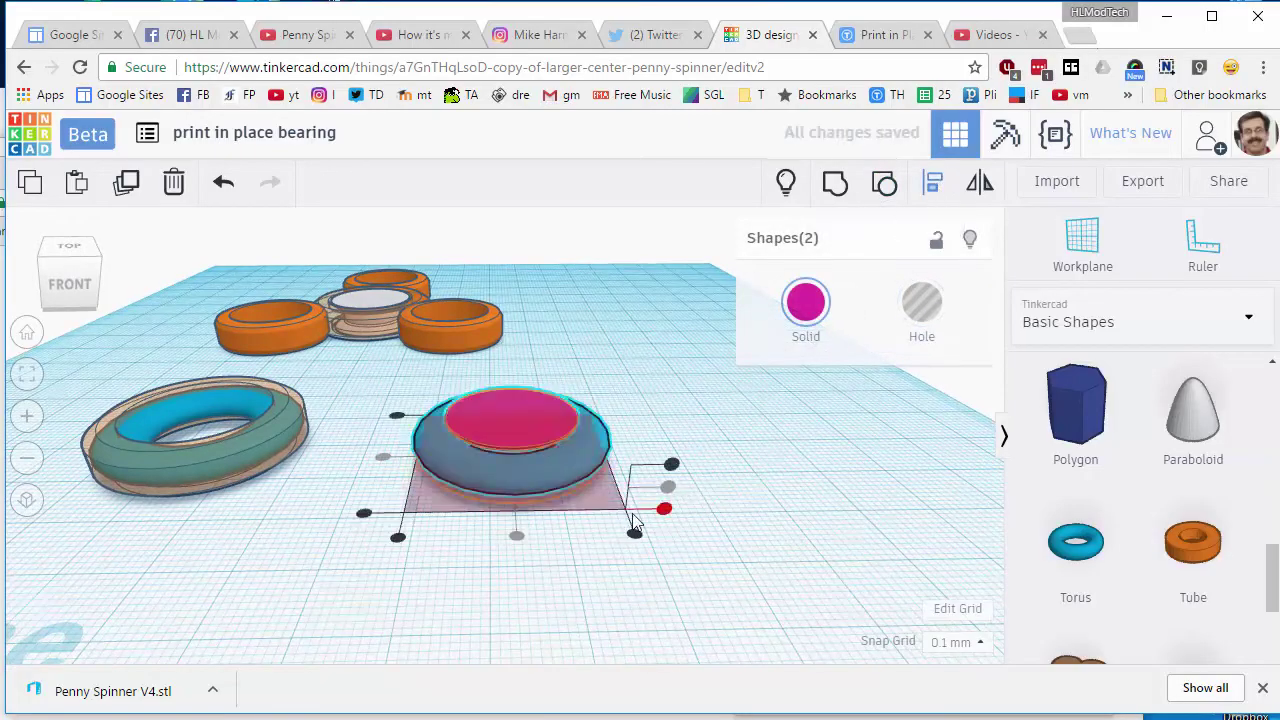
{"action": "left_click", "coordinate": [544, 553]}
Step: Check the torus alignment from the side, show the hidden tube again, and group the tube with the torus as the outer ring
{"action": "right_click_drag", "start_coordinate": [544, 553], "coordinate": [431, 514]}
{"action": "scroll", "coordinate": [518, 469], "scroll_direction": "up", "scroll_amount": 5}
{"action": "scroll", "coordinate": [431, 514], "scroll_direction": "down", "scroll_amount": 3}
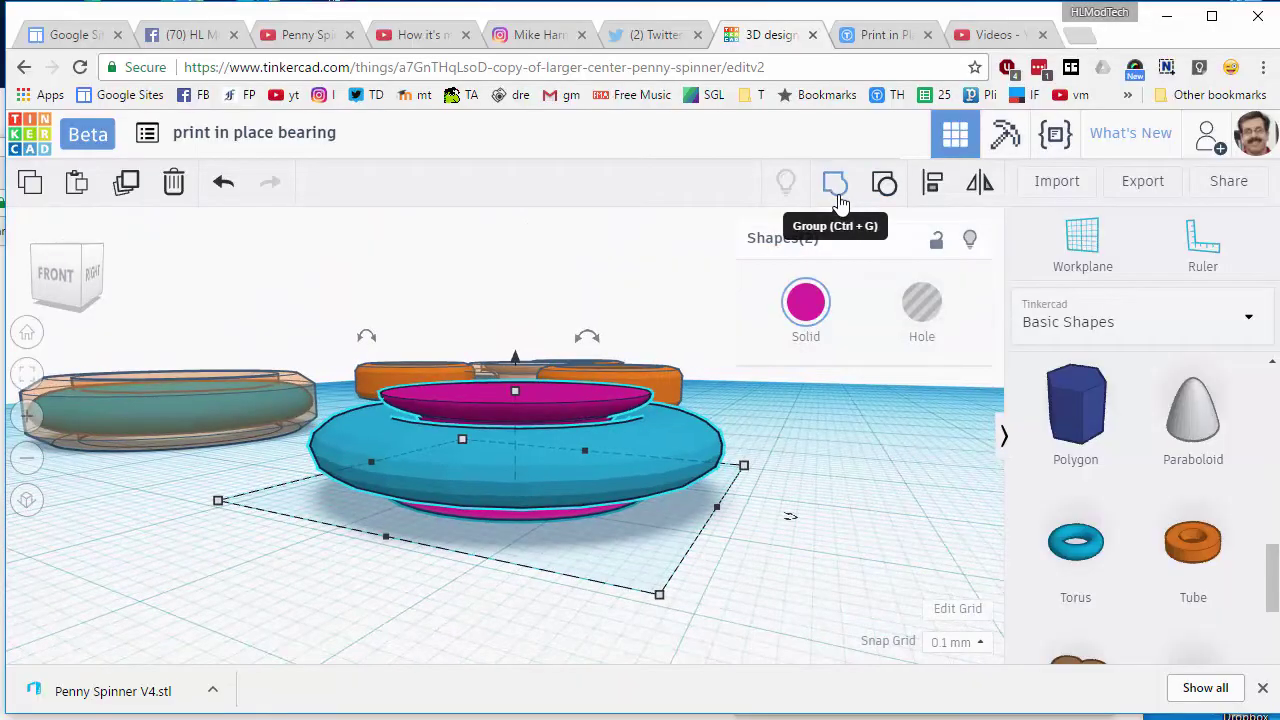
{"action": "right_click_drag", "start_coordinate": [750, 508], "coordinate": [830, 538]}
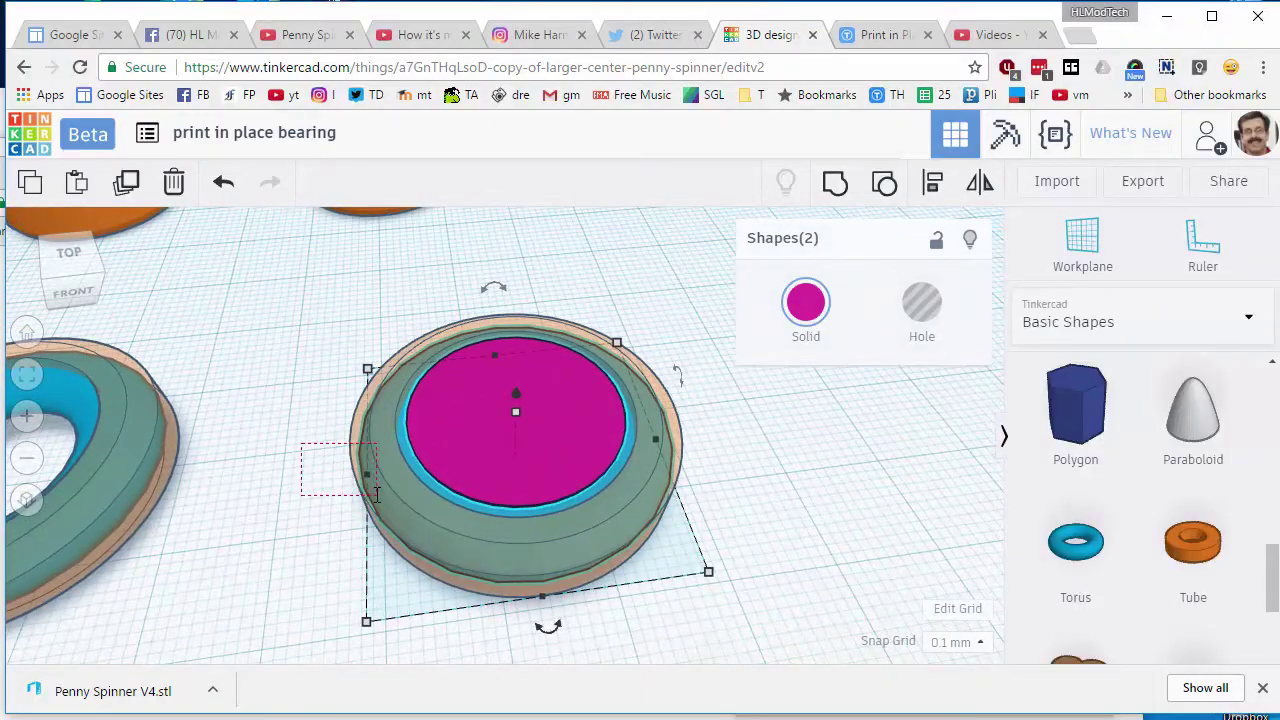
{"action": "left_click", "coordinate": [835, 181]}
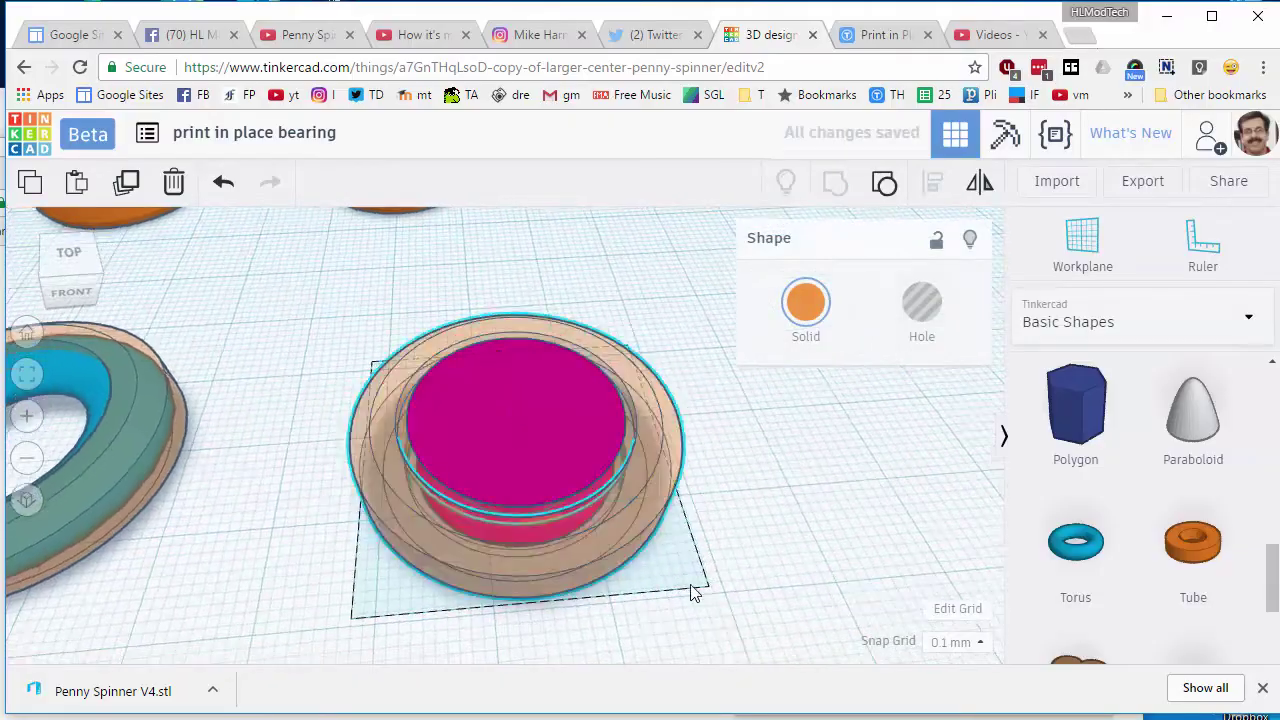
Step: Delete the spare outer ring beside the new bearing
{"action": "right_click_drag", "start_coordinate": [695, 593], "coordinate": [322, 354]}
{"action": "scroll", "coordinate": [593, 501], "scroll_direction": "up", "scroll_amount": 2}
{"action": "left_click", "coordinate": [172, 441]}
{"action": "key", "text": "Delete"}
{"action": "scroll", "coordinate": [225, 380], "scroll_direction": "down", "scroll_amount": 3}
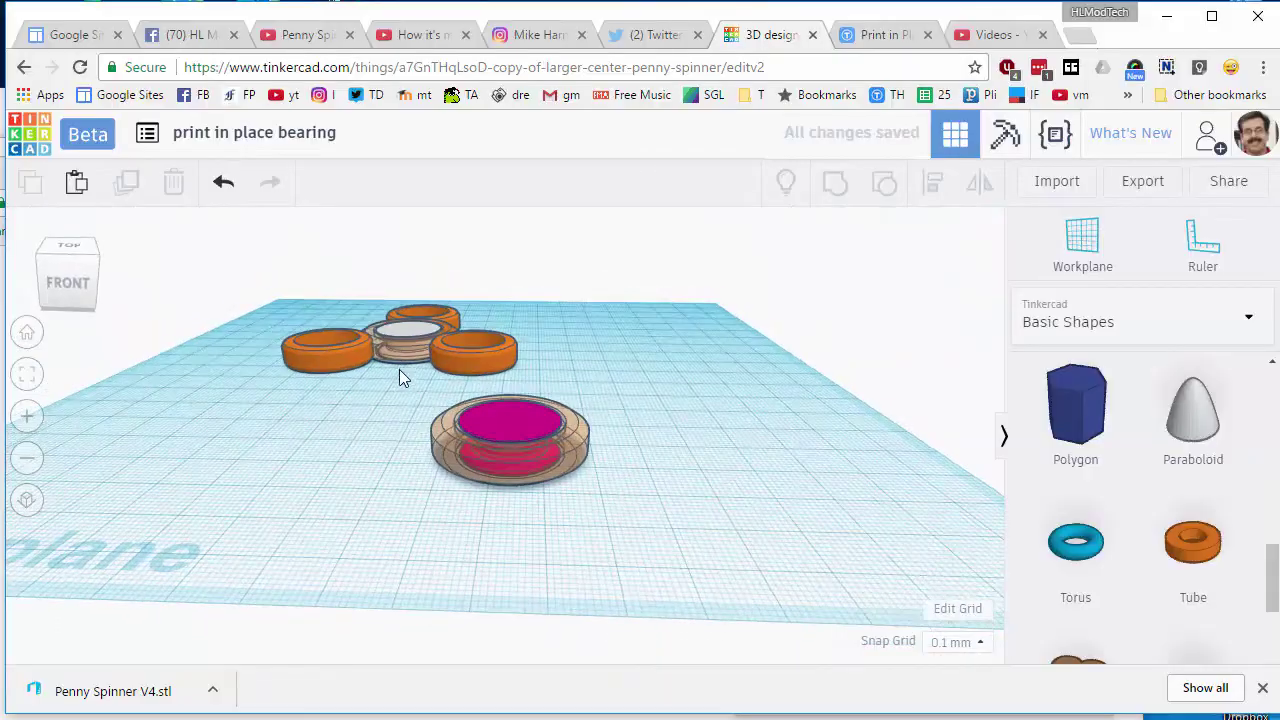
Step: Examine from above how the three orange penny holders join the outer ring of the finished spinner's central bearing
{"action": "right_click_drag", "start_coordinate": [425, 388], "coordinate": [452, 318]}
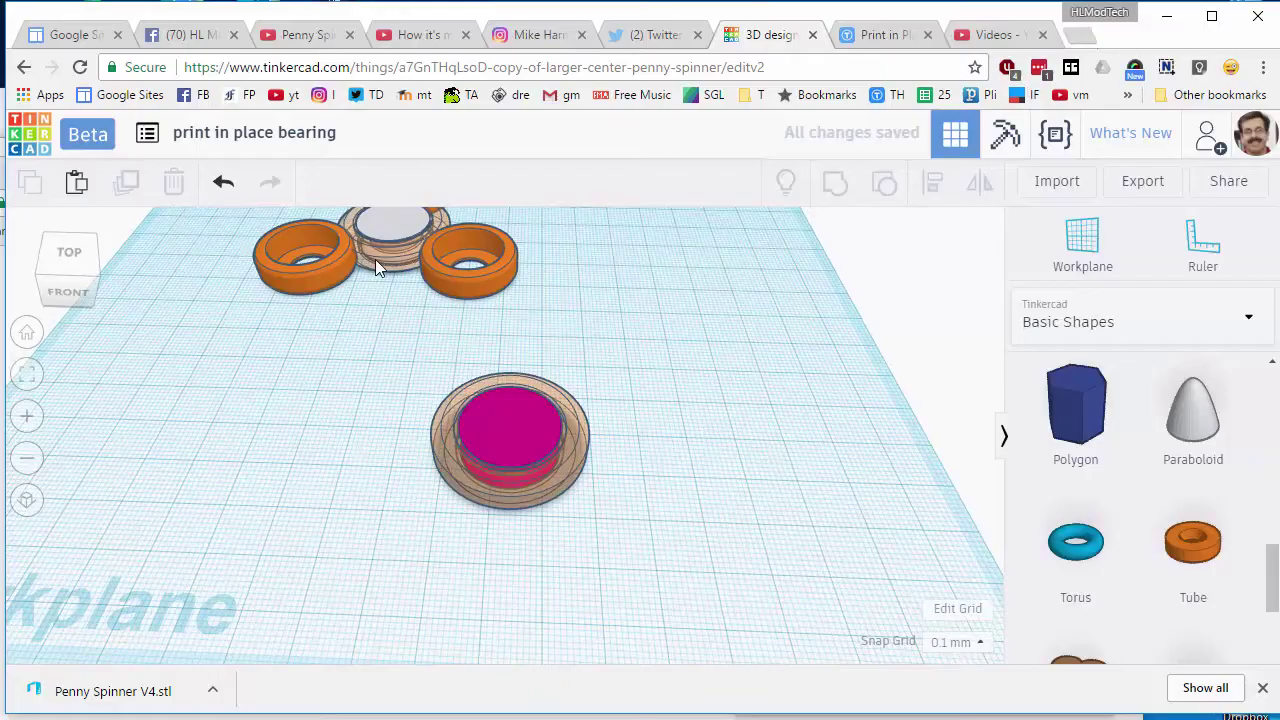
{"action": "left_click", "coordinate": [389, 236]}
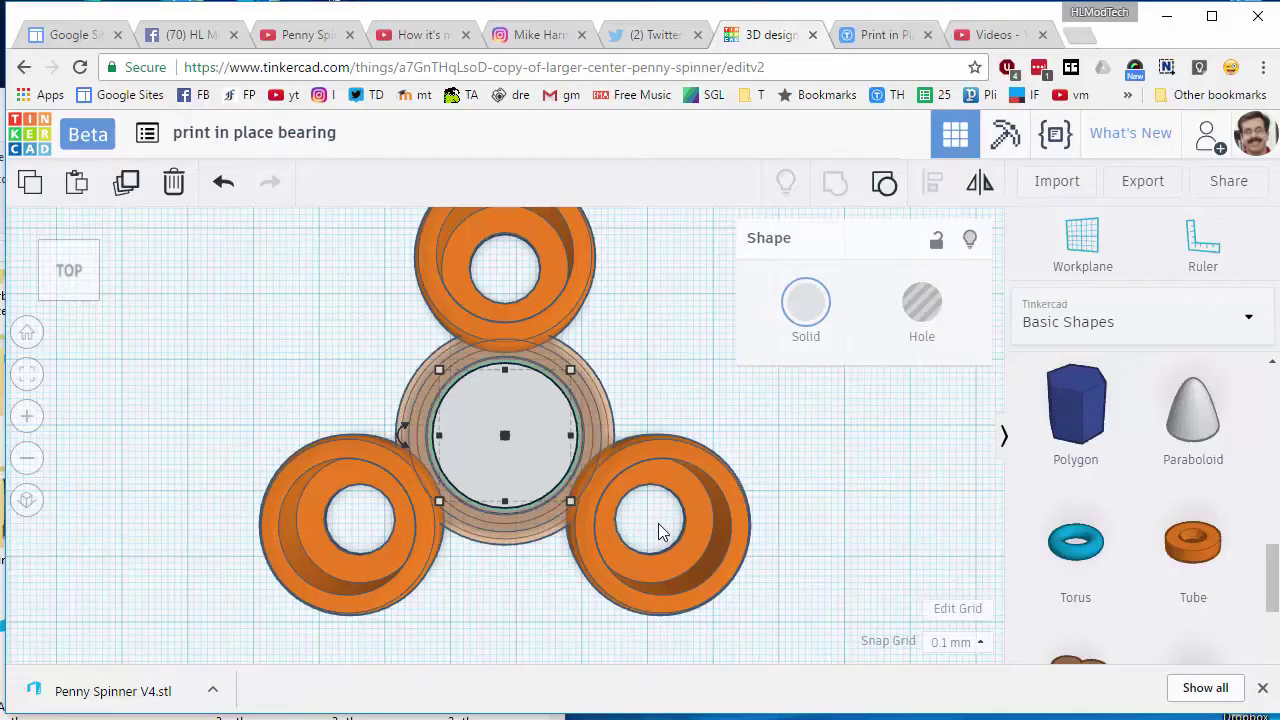
{"action": "right_click_drag", "start_coordinate": [841, 574], "coordinate": [373, 330]}
{"action": "scroll", "coordinate": [612, 475], "scroll_direction": "down", "scroll_amount": 5}
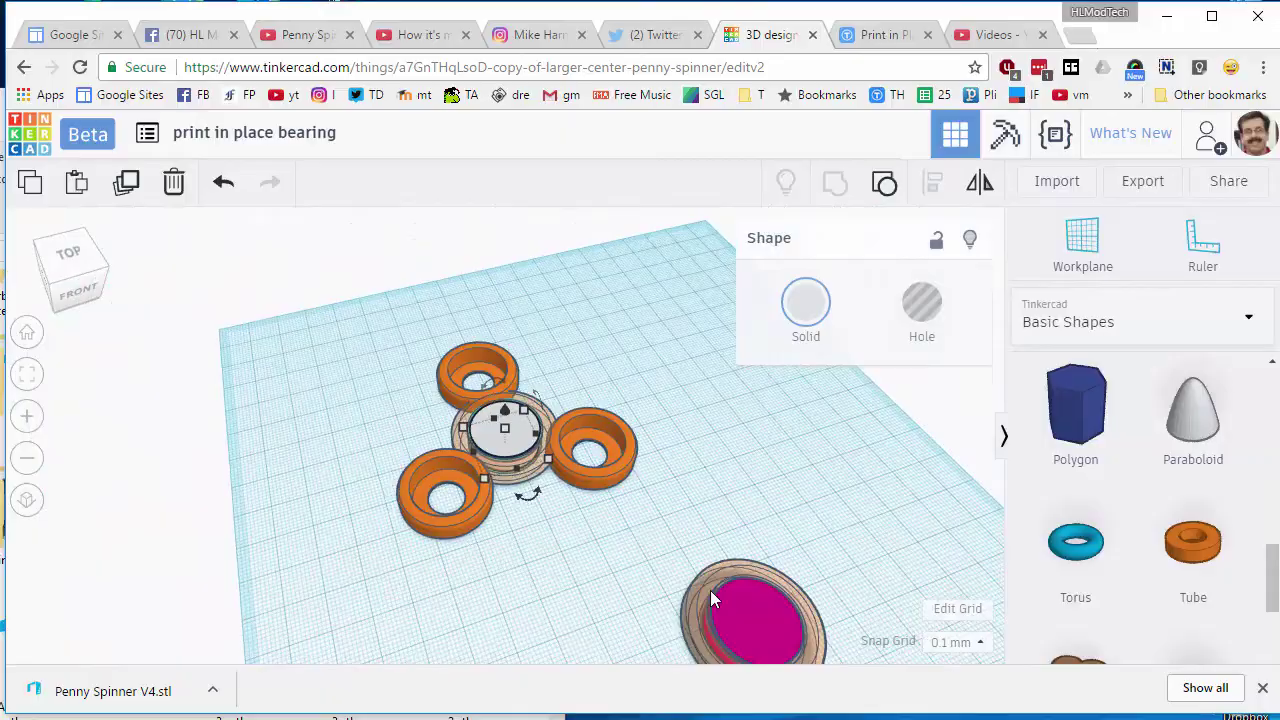
{"action": "scroll", "coordinate": [648, 509], "scroll_direction": "up", "scroll_amount": 2}
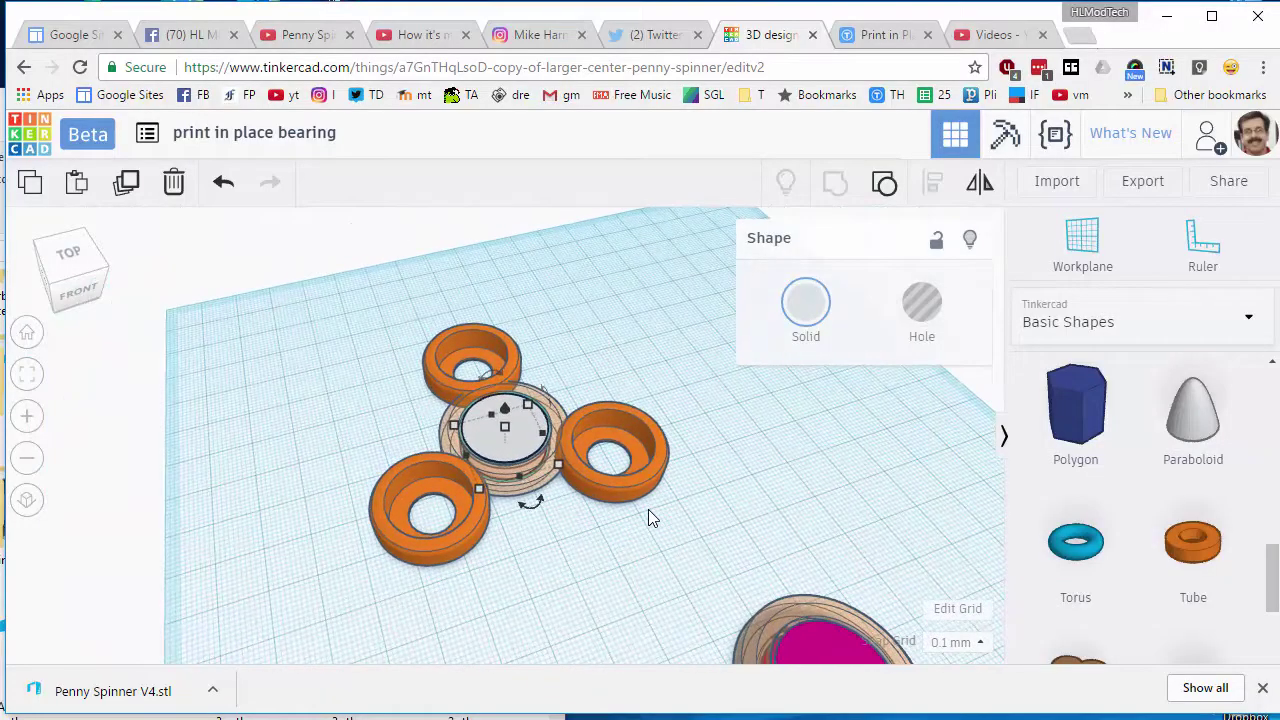
{"action": "scroll", "coordinate": [648, 509], "scroll_direction": "down", "scroll_amount": 2}
{"action": "right_click_drag", "start_coordinate": [630, 520], "coordinate": [553, 544]}
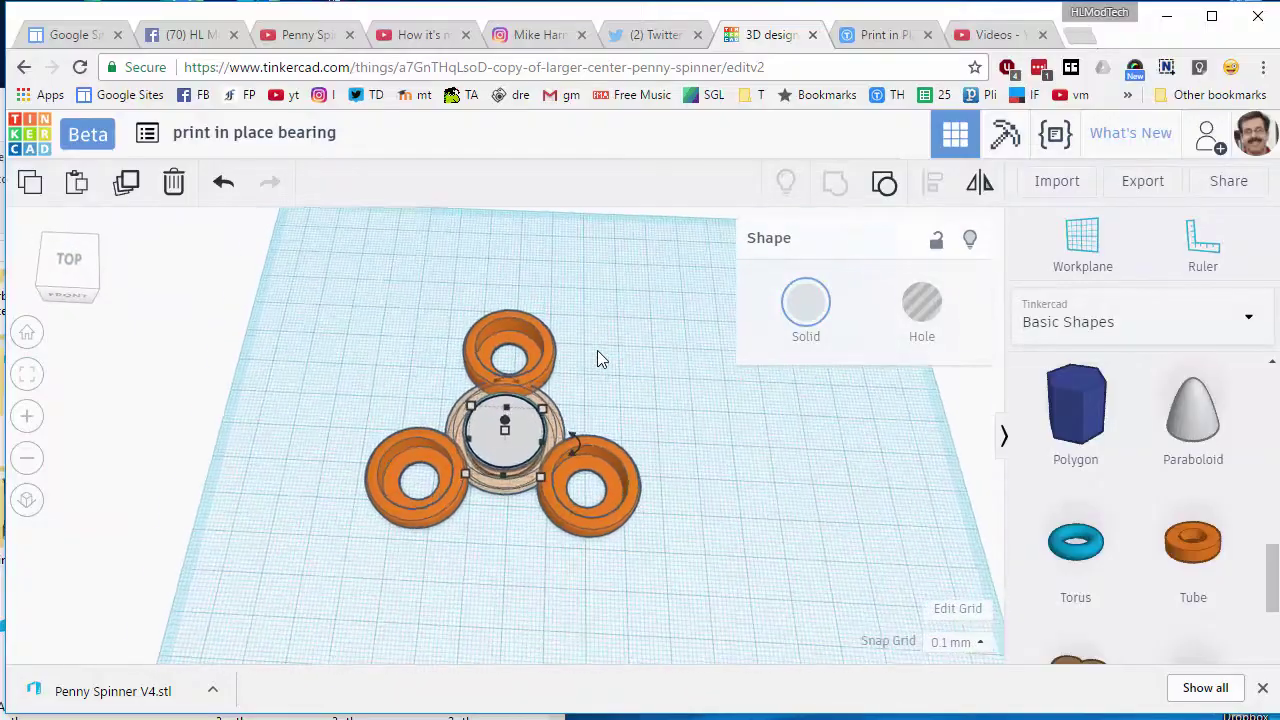
{"action": "scroll", "coordinate": [597, 352], "scroll_direction": "up", "scroll_amount": 3}
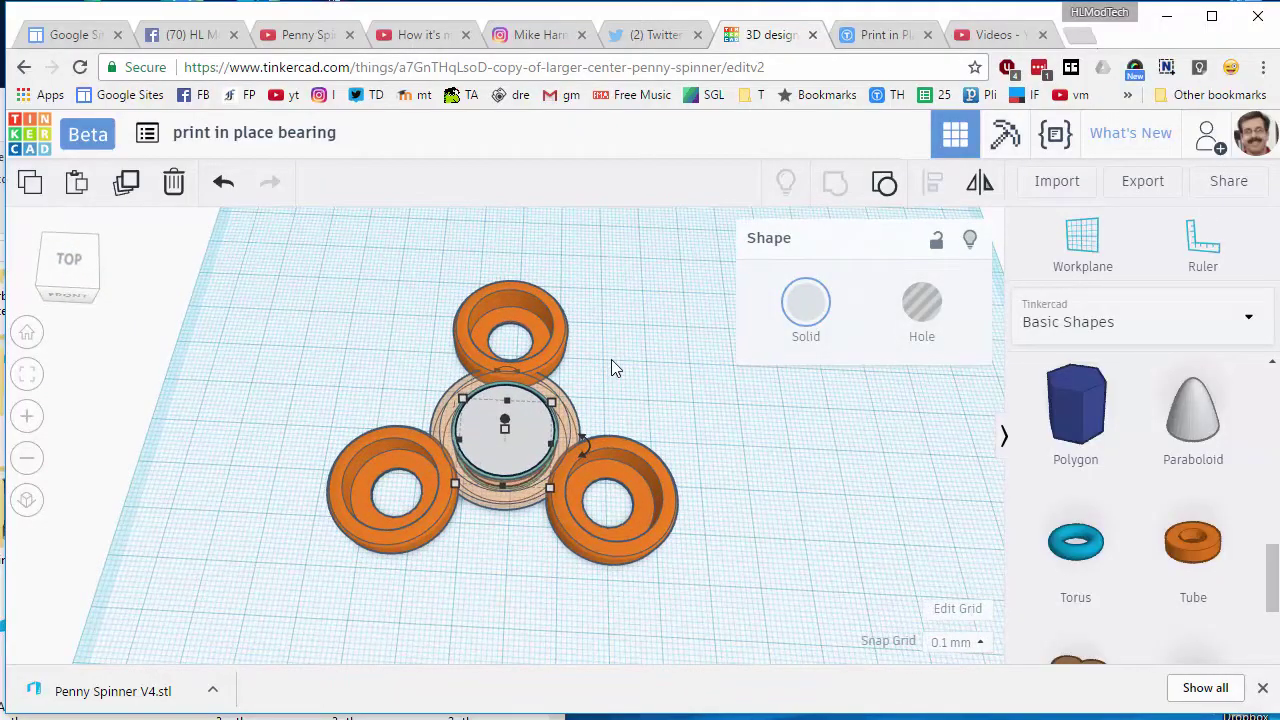